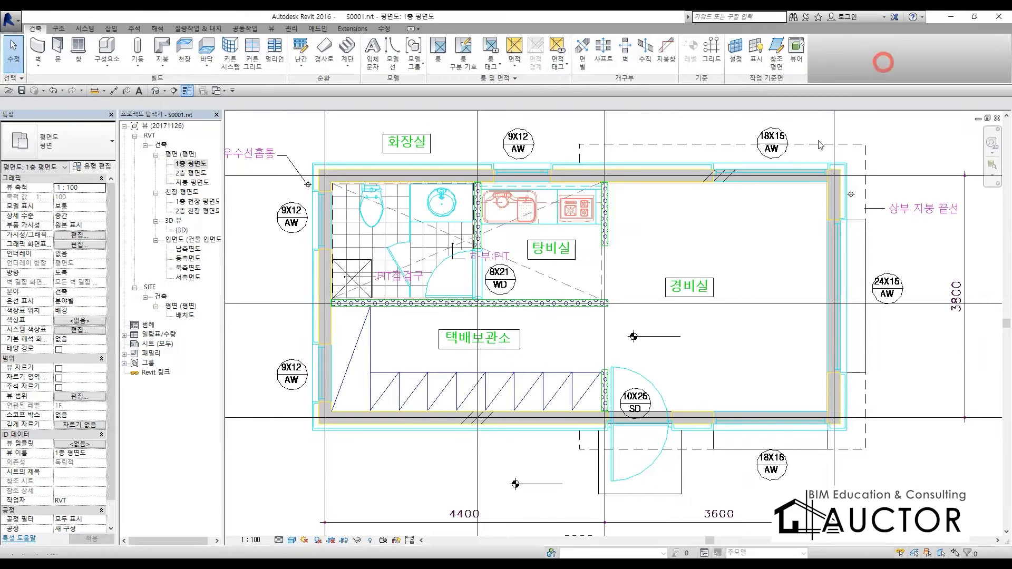
{"action": "scroll", "coordinate": [602, 262], "scroll_direction": "down", "scroll_amount": 5}
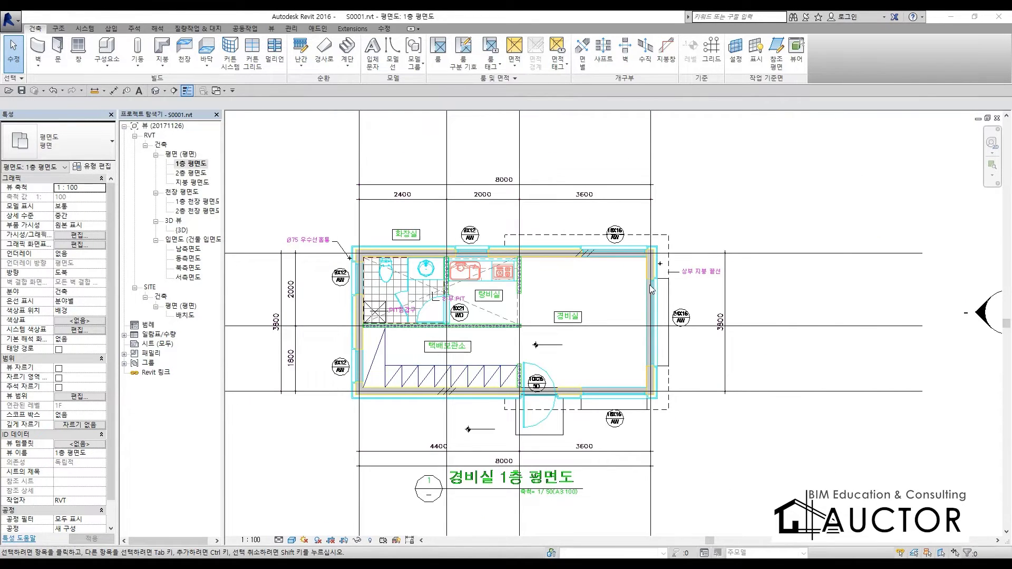
{"action": "middle_click_drag", "start_coordinate": [772, 263], "coordinate": [668, 338]}
{"action": "key", "text": "F9"}
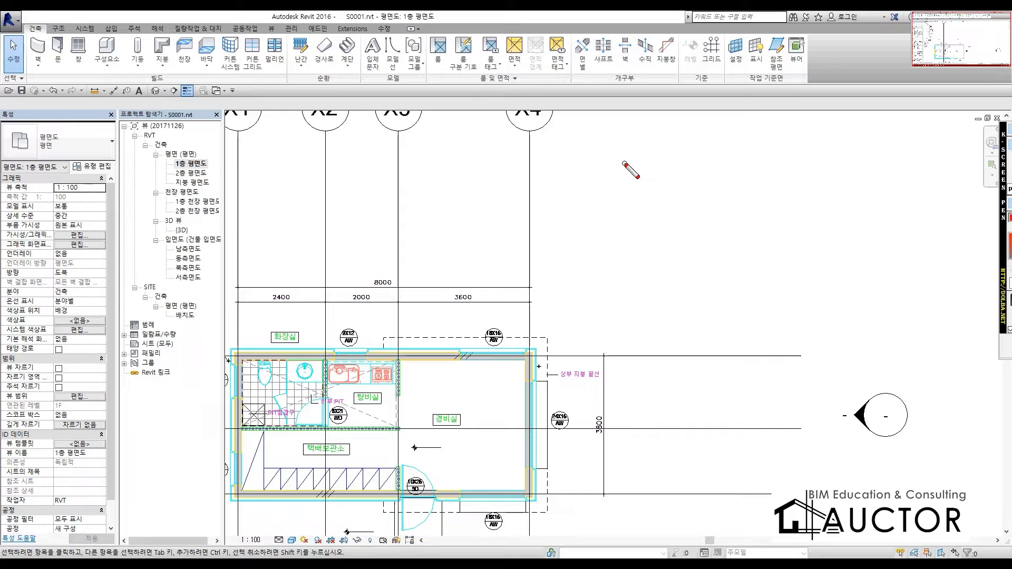
{"action": "mouse_move", "coordinate": [599, 162]}
{"action": "left_mouse_down"}
{"action": "mouse_move", "coordinate": [774, 171]}
{"action": "mouse_move", "coordinate": [776, 296]}
{"action": "mouse_move", "coordinate": [603, 289]}
{"action": "left_mouse_up"}
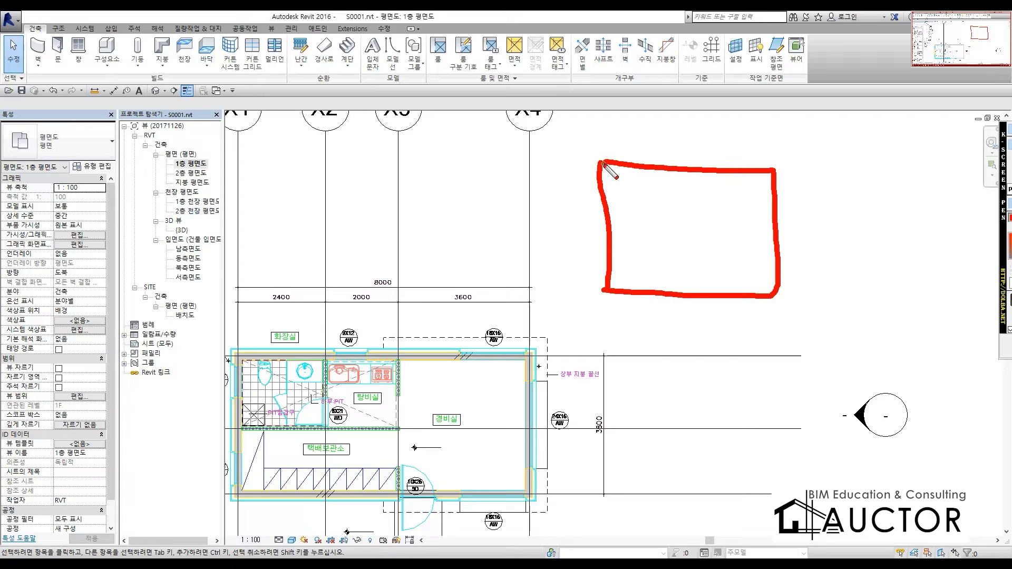
{"action": "mouse_move", "coordinate": [610, 181]}
{"action": "left_mouse_down"}
{"action": "mouse_move", "coordinate": [628, 220]}
{"action": "mouse_move", "coordinate": [668, 176]}
{"action": "mouse_move", "coordinate": [582, 258]}
{"action": "left_mouse_up"}
{"action": "mouse_move", "coordinate": [659, 205]}
{"action": "left_mouse_down"}
{"action": "mouse_move", "coordinate": [768, 219]}
{"action": "mouse_move", "coordinate": [737, 315]}
{"action": "left_mouse_up"}
{"action": "mouse_move", "coordinate": [371, 220]}
{"action": "left_mouse_down"}
{"action": "mouse_move", "coordinate": [485, 193]}
{"action": "mouse_move", "coordinate": [399, 158]}
{"action": "mouse_move", "coordinate": [416, 169]}
{"action": "mouse_move", "coordinate": [413, 264]}
{"action": "mouse_move", "coordinate": [462, 272]}
{"action": "left_mouse_up"}
{"action": "left_click_drag", "start_coordinate": [482, 237], "coordinate": [445, 291]}
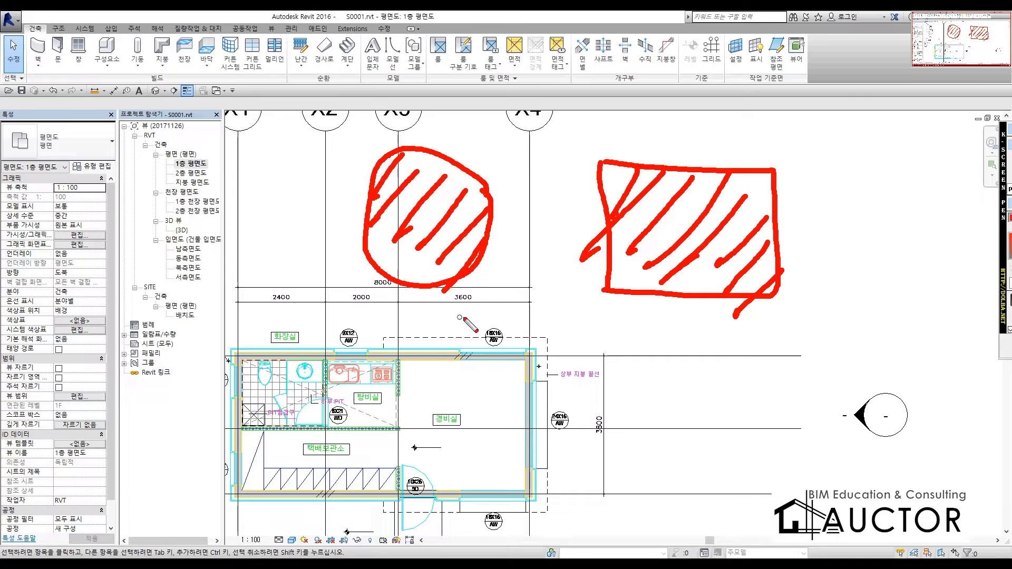
{"action": "mouse_move", "coordinate": [536, 312]}
{"action": "left_mouse_down"}
{"action": "mouse_move", "coordinate": [690, 315]}
{"action": "mouse_move", "coordinate": [696, 445]}
{"action": "mouse_move", "coordinate": [523, 328]}
{"action": "mouse_move", "coordinate": [532, 310]}
{"action": "left_mouse_up"}
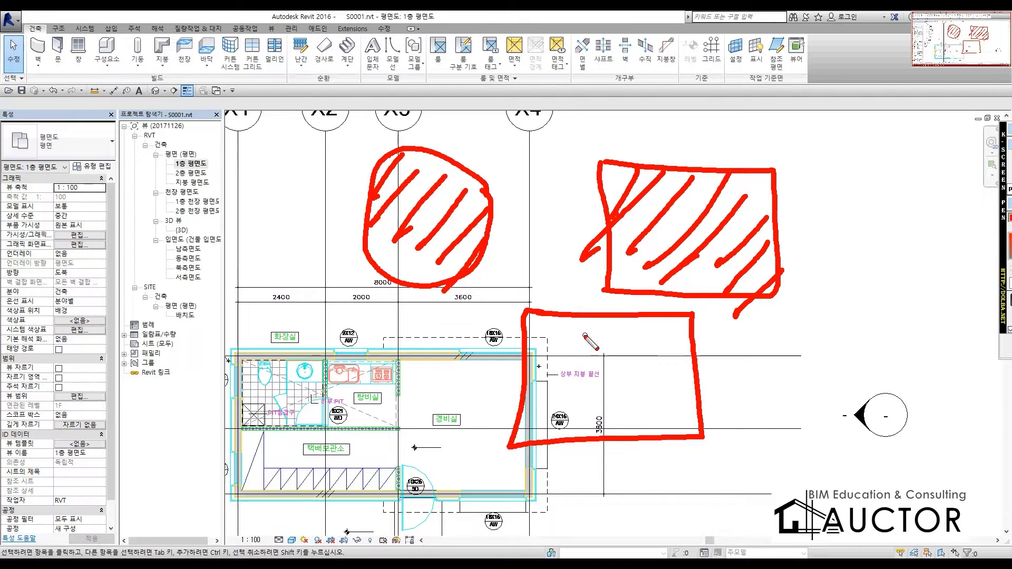
{"action": "mouse_move", "coordinate": [292, 315]}
{"action": "left_mouse_down"}
{"action": "mouse_move", "coordinate": [425, 316]}
{"action": "mouse_move", "coordinate": [446, 453]}
{"action": "mouse_move", "coordinate": [271, 440]}
{"action": "mouse_move", "coordinate": [285, 334]}
{"action": "mouse_move", "coordinate": [271, 340]}
{"action": "mouse_move", "coordinate": [298, 304]}
{"action": "left_mouse_up"}
{"action": "mouse_move", "coordinate": [152, 188]}
{"action": "left_mouse_down"}
{"action": "mouse_move", "coordinate": [301, 299]}
{"action": "mouse_move", "coordinate": [158, 289]}
{"action": "mouse_move", "coordinate": [169, 196]}
{"action": "mouse_move", "coordinate": [145, 200]}
{"action": "mouse_move", "coordinate": [180, 154]}
{"action": "left_mouse_up"}
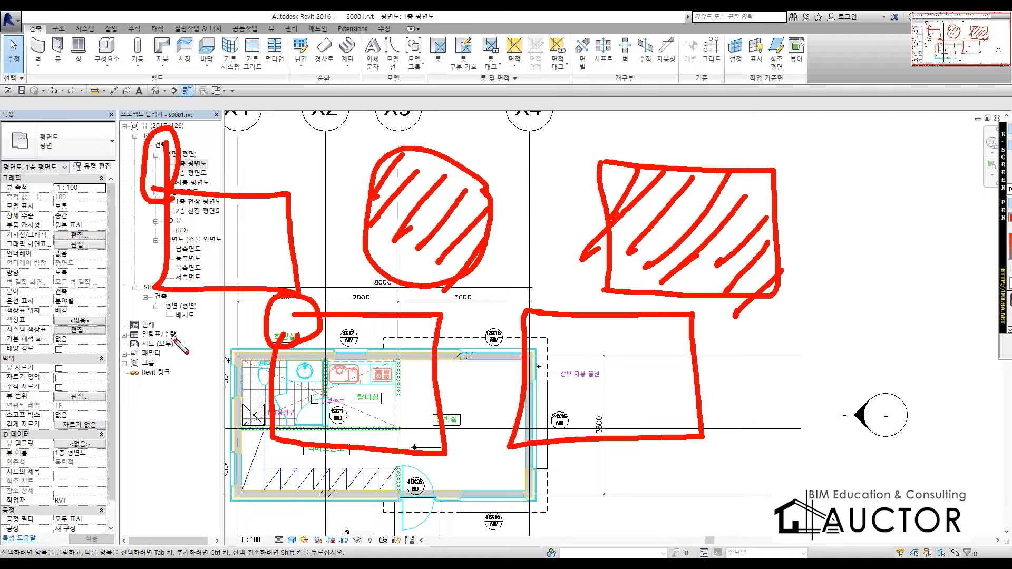
{"action": "left_click_drag", "start_coordinate": [383, 326], "coordinate": [303, 403]}
{"action": "left_click_drag", "start_coordinate": [315, 303], "coordinate": [428, 419]}
{"action": "left_click_drag", "start_coordinate": [266, 159], "coordinate": [153, 342]}
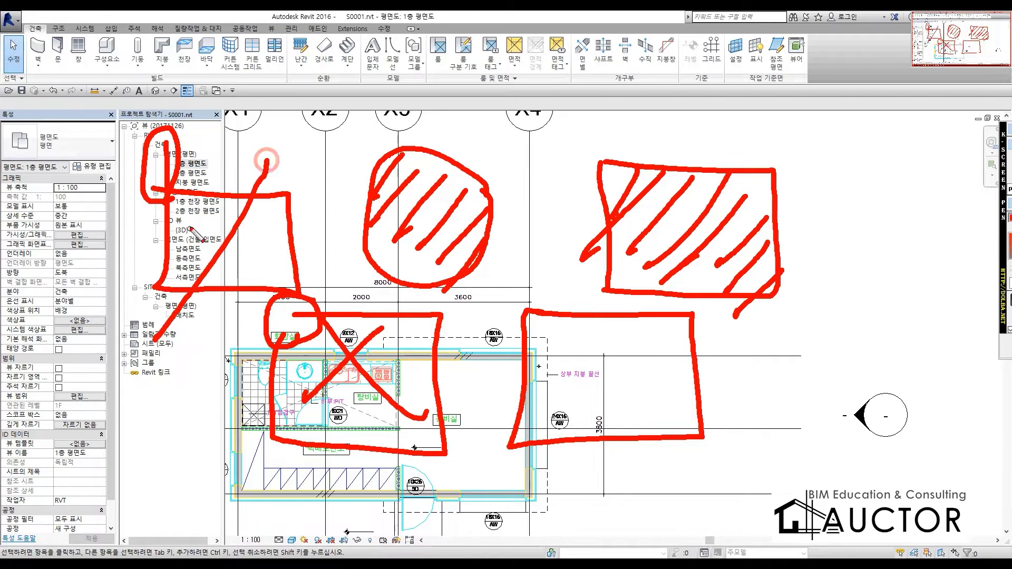
{"action": "left_click_drag", "start_coordinate": [299, 298], "coordinate": [210, 186]}
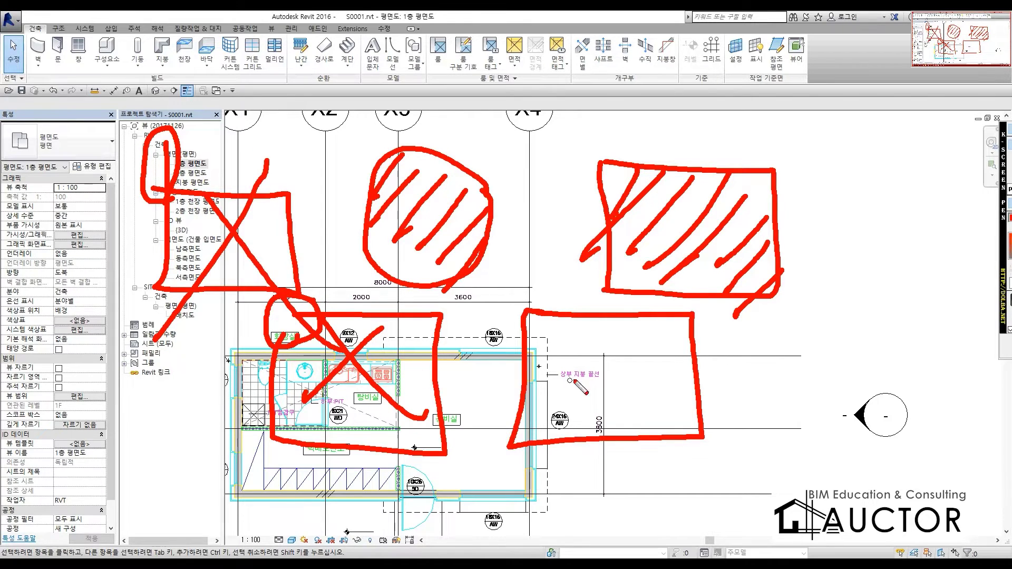
{"action": "key", "text": "Escape"}
{"action": "scroll", "coordinate": [650, 413], "scroll_direction": "down", "scroll_amount": 3}
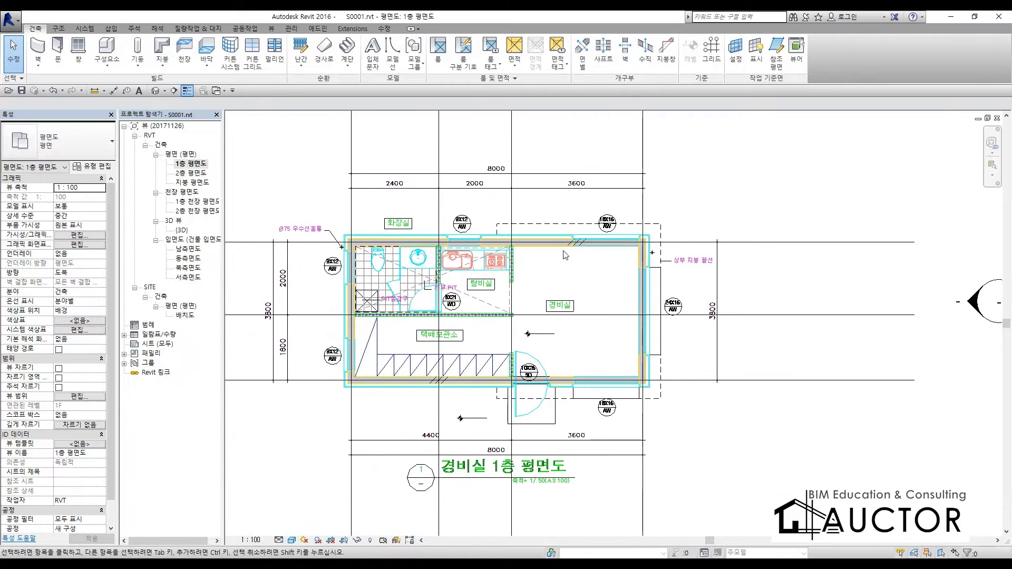
{"action": "scroll", "coordinate": [597, 374], "scroll_direction": "up", "scroll_amount": 3}
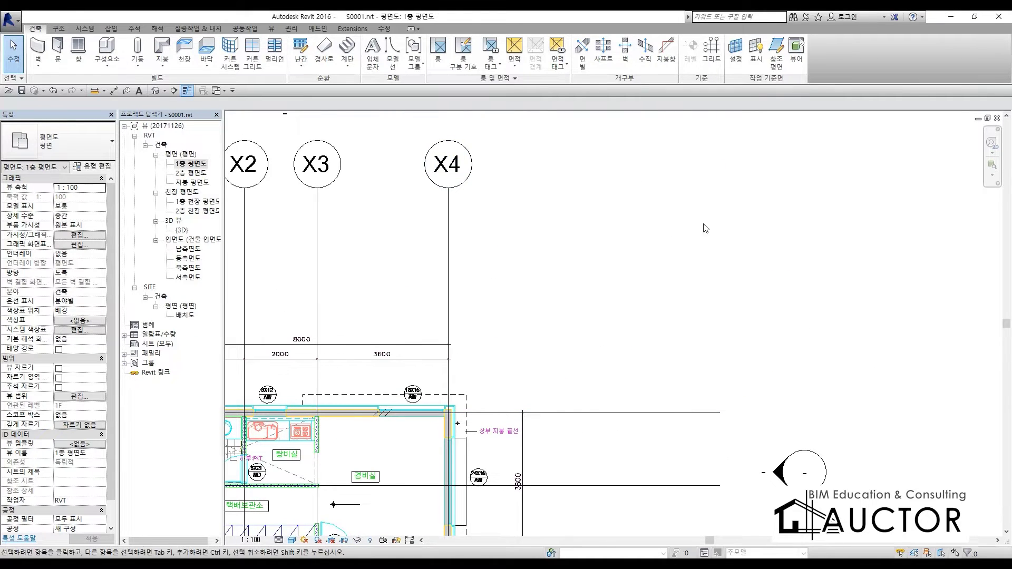
{"action": "scroll", "coordinate": [595, 245], "scroll_direction": "up", "scroll_amount": 2}
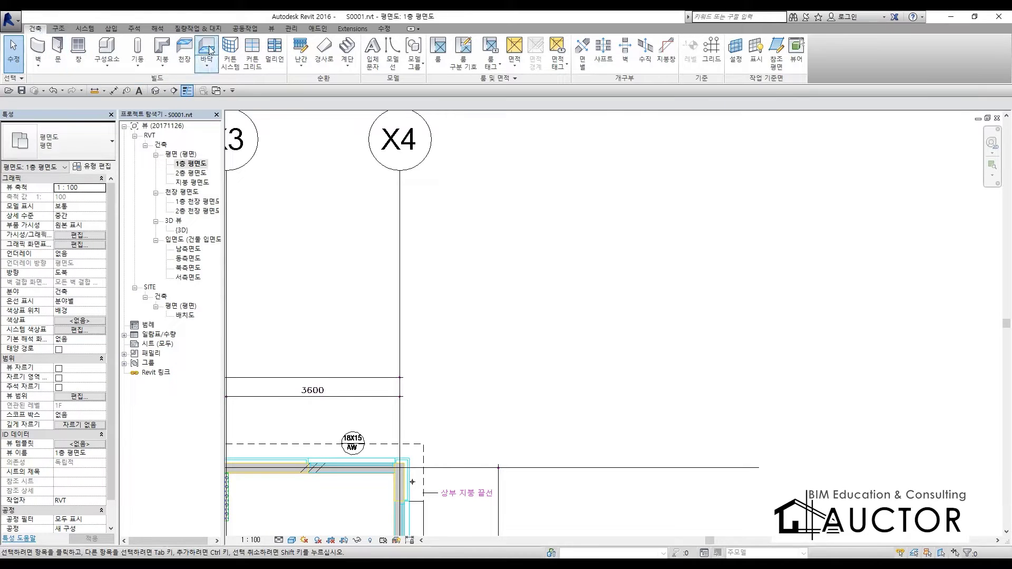
{"action": "left_click", "coordinate": [59, 31]}
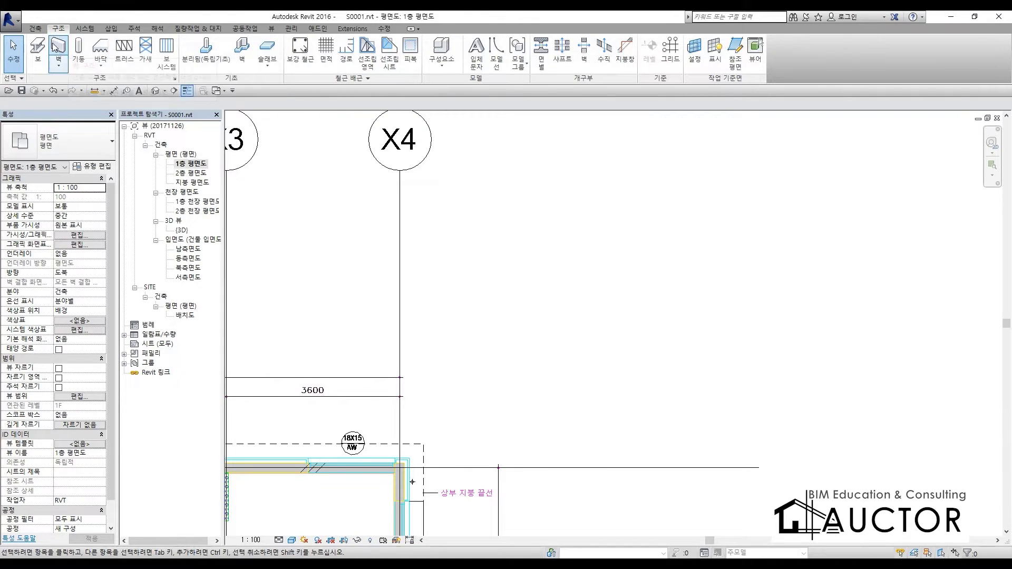
{"action": "left_click", "coordinate": [34, 30]}
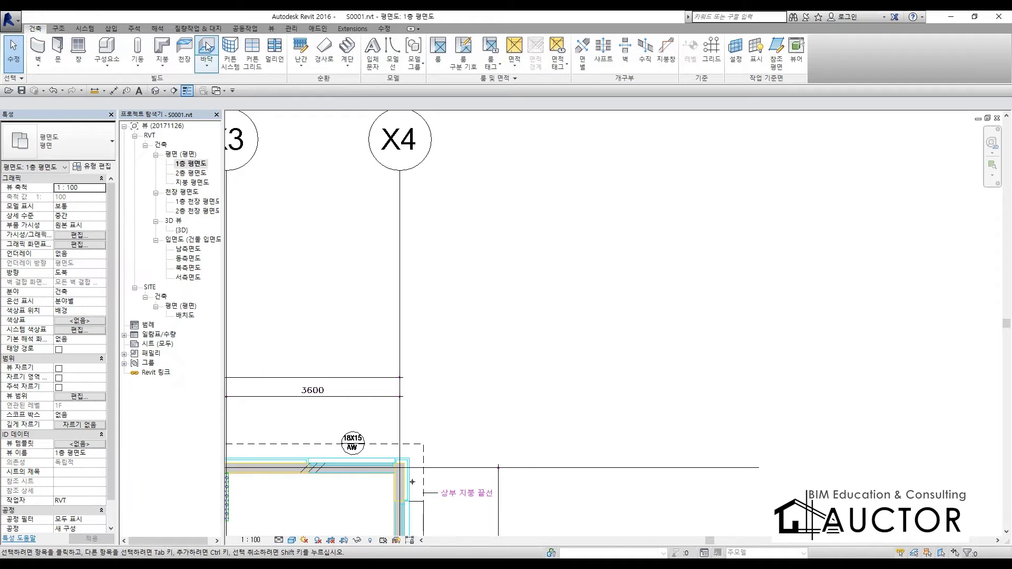
{"action": "left_click", "coordinate": [56, 29]}
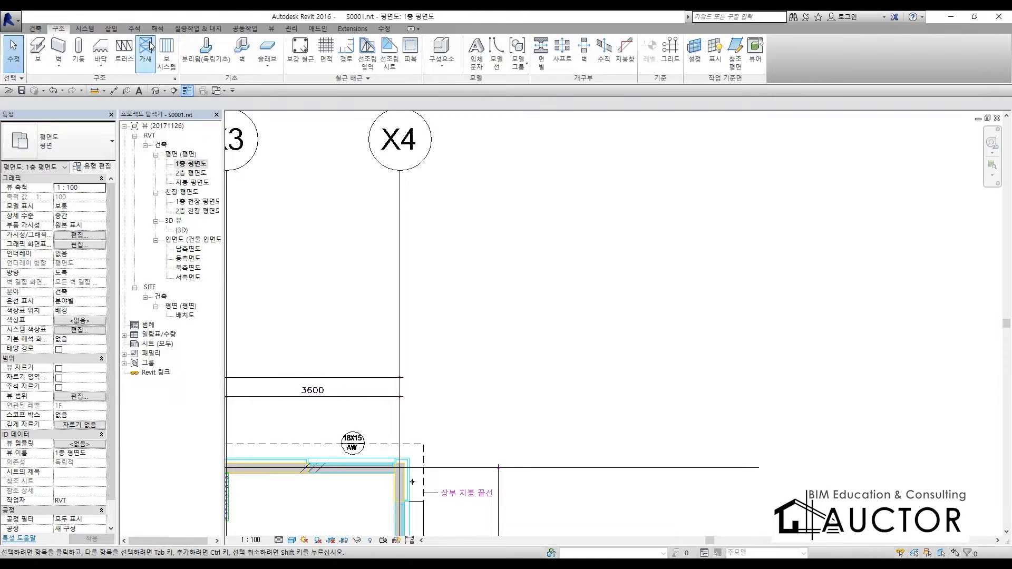
{"action": "left_click", "coordinate": [36, 28]}
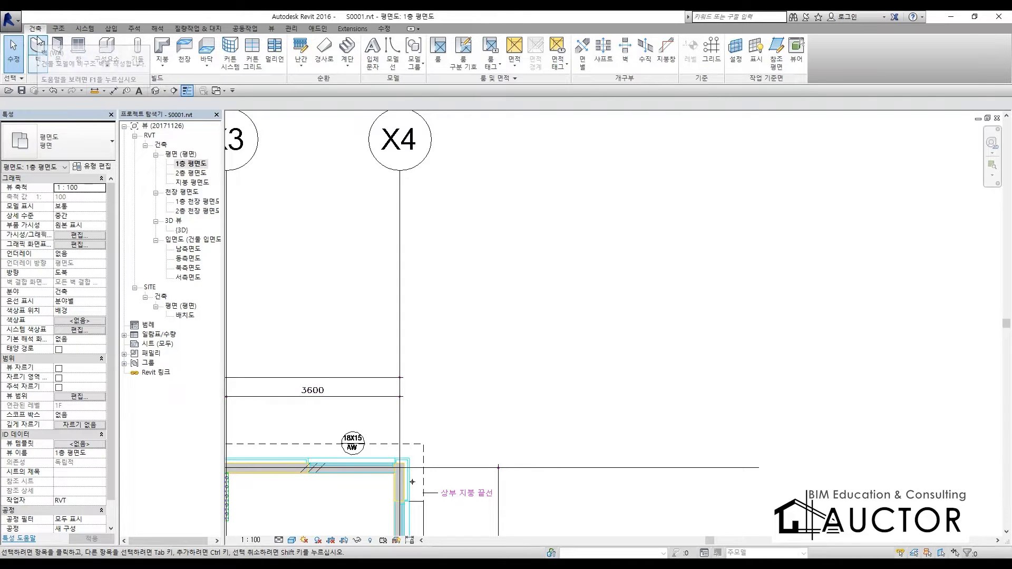
- Start a floor boundary sketch in the first-floor plan and examine which commands are available across the tool categories during sketch mode
{"action": "left_click", "coordinate": [207, 49]}
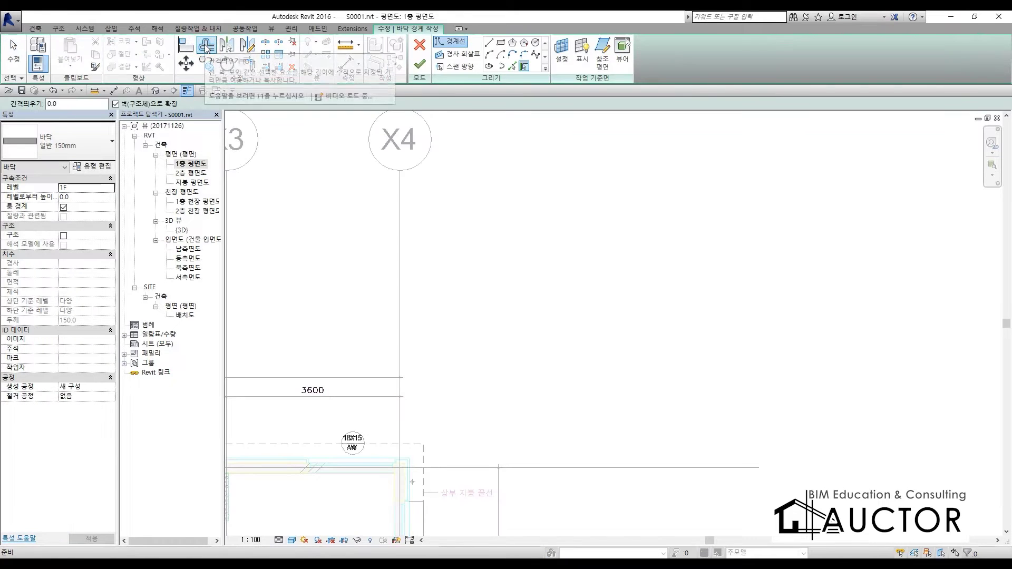
{"action": "left_click", "coordinate": [352, 28]}
{"action": "left_click", "coordinate": [291, 28]}
{"action": "left_click", "coordinate": [260, 29]}
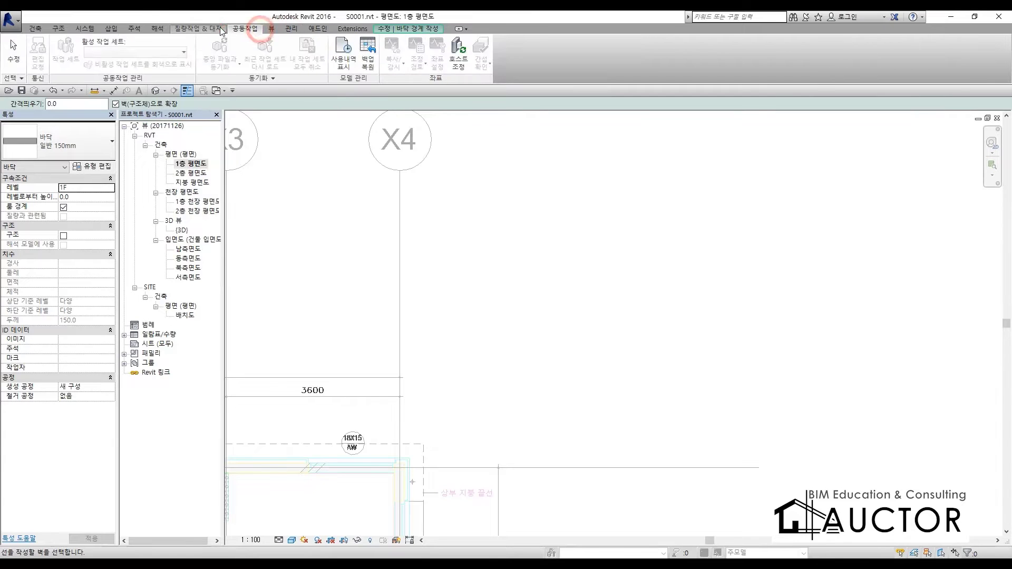
{"action": "left_click", "coordinate": [218, 28]}
{"action": "left_click", "coordinate": [157, 27]}
{"action": "left_click", "coordinate": [111, 28]}
{"action": "left_click", "coordinate": [85, 29]}
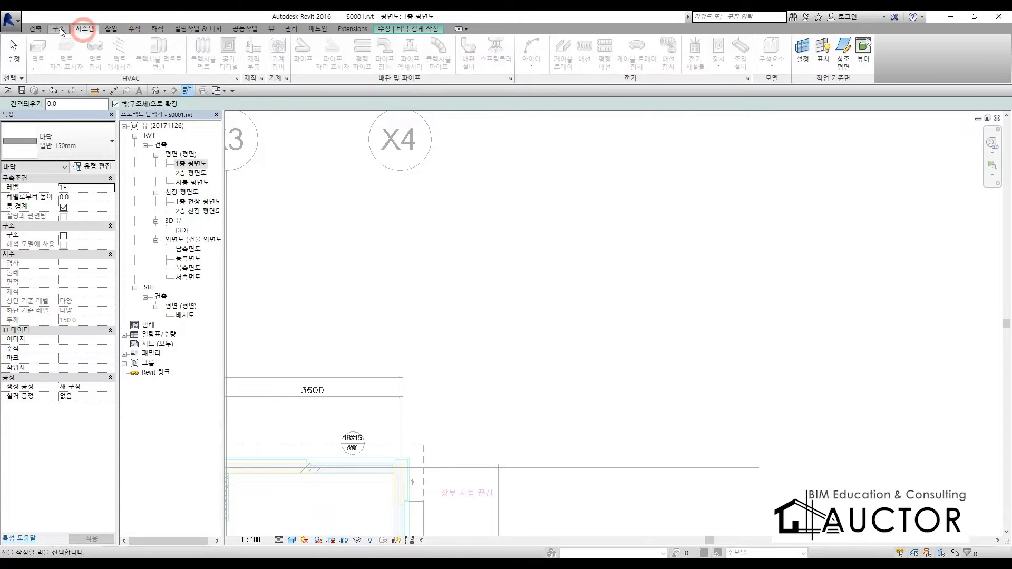
{"action": "left_click", "coordinate": [58, 29]}
{"action": "left_click", "coordinate": [36, 29]}
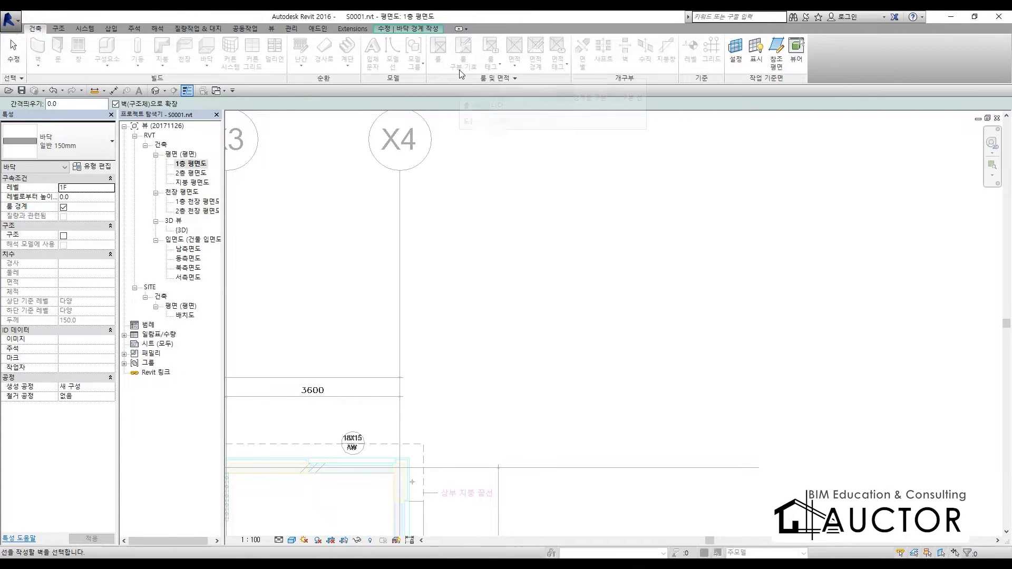
{"action": "left_click", "coordinate": [419, 29]}
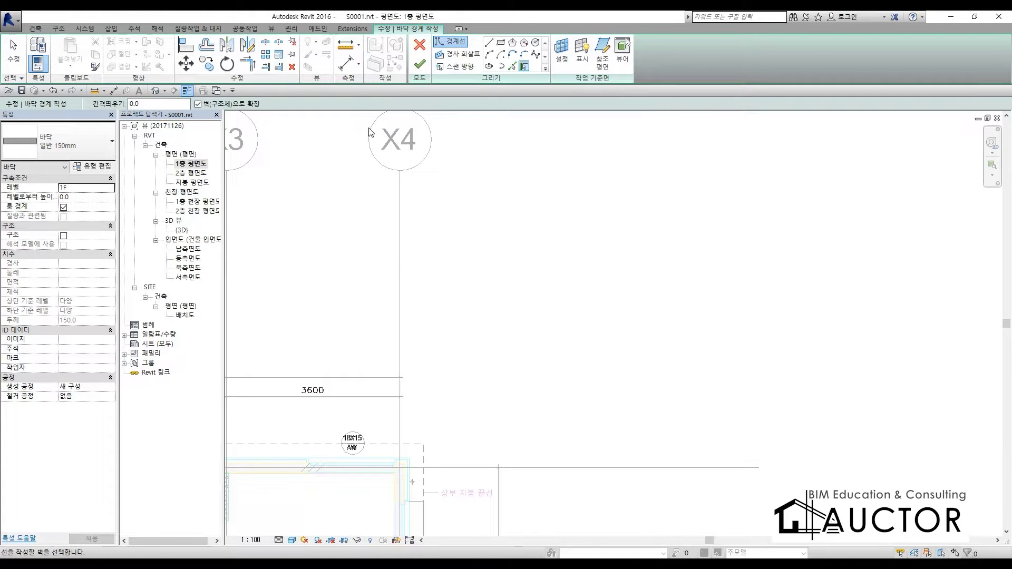
- Leave the floor boundary sketch mode without drawing any boundary lines
{"action": "key", "text": "F9"}
{"action": "left_click_drag", "start_coordinate": [310, 170], "coordinate": [256, 222]}
{"action": "left_click_drag", "start_coordinate": [337, 158], "coordinate": [336, 232]}
{"action": "mouse_move", "coordinate": [349, 215]}
{"action": "left_mouse_down"}
{"action": "mouse_move", "coordinate": [391, 164]}
{"action": "mouse_move", "coordinate": [399, 210]}
{"action": "mouse_move", "coordinate": [453, 224]}
{"action": "mouse_move", "coordinate": [633, 216]}
{"action": "mouse_move", "coordinate": [729, 232]}
{"action": "mouse_move", "coordinate": [278, 254]}
{"action": "left_mouse_up"}
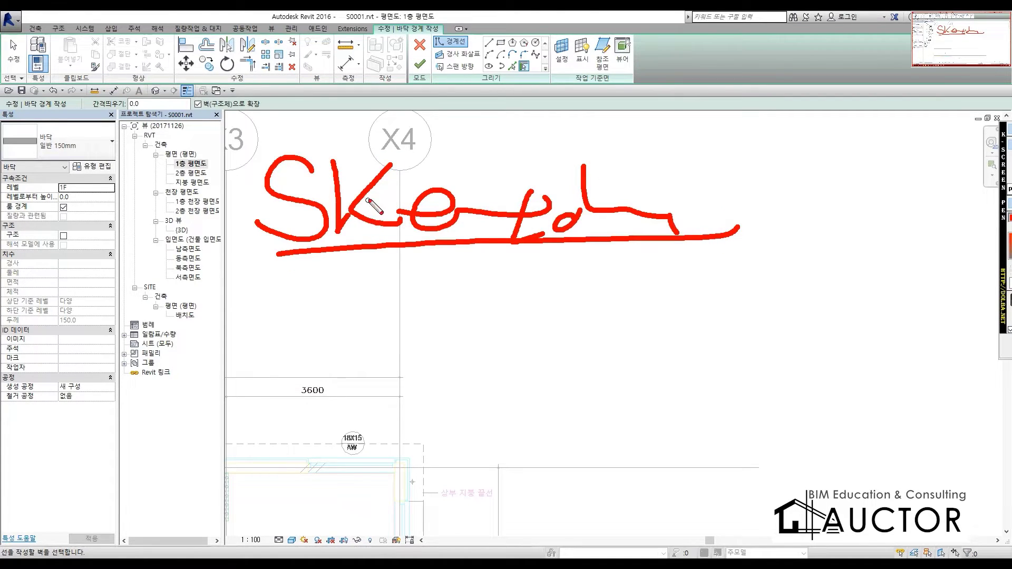
{"action": "mouse_move", "coordinate": [428, 58]}
{"action": "left_mouse_down"}
{"action": "mouse_move", "coordinate": [403, 43]}
{"action": "mouse_move", "coordinate": [426, 59]}
{"action": "mouse_move", "coordinate": [428, 100]}
{"action": "mouse_move", "coordinate": [453, 71]}
{"action": "left_mouse_up"}
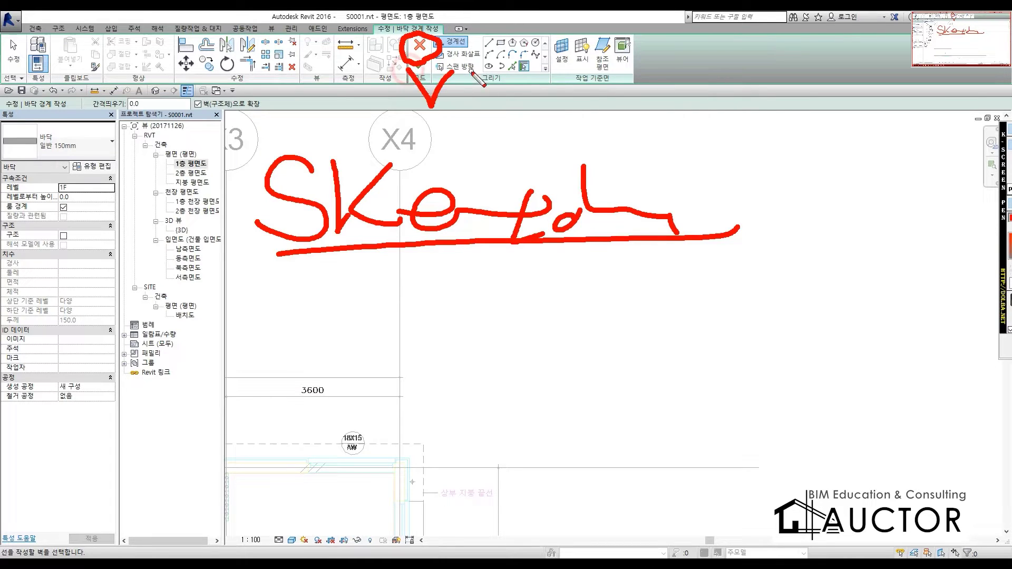
{"action": "mouse_move", "coordinate": [424, 36]}
{"action": "left_mouse_down"}
{"action": "mouse_move", "coordinate": [412, 40]}
{"action": "mouse_move", "coordinate": [436, 58]}
{"action": "left_mouse_up"}
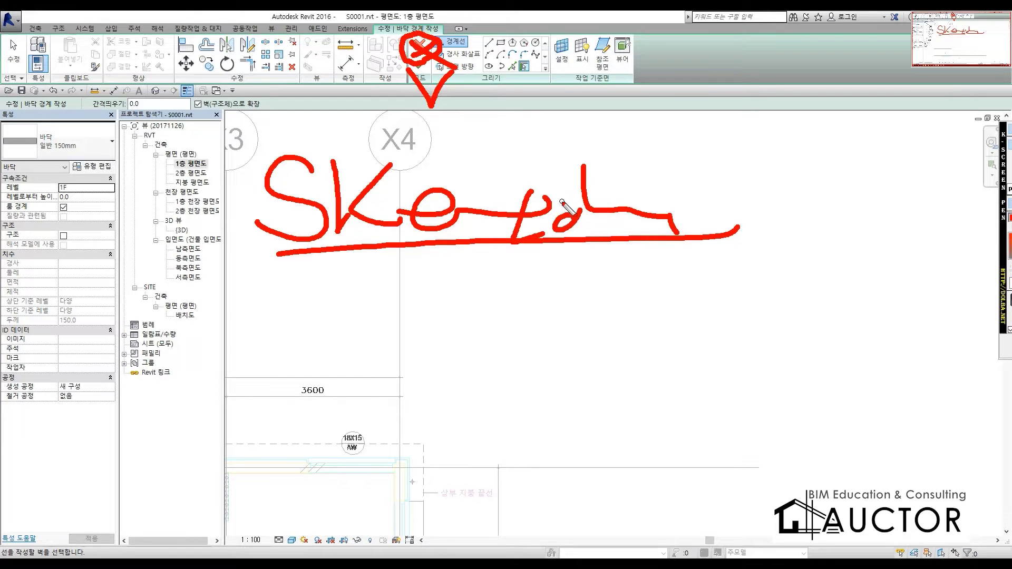
{"action": "key", "text": "Escape"}
{"action": "key", "text": "Escape"}
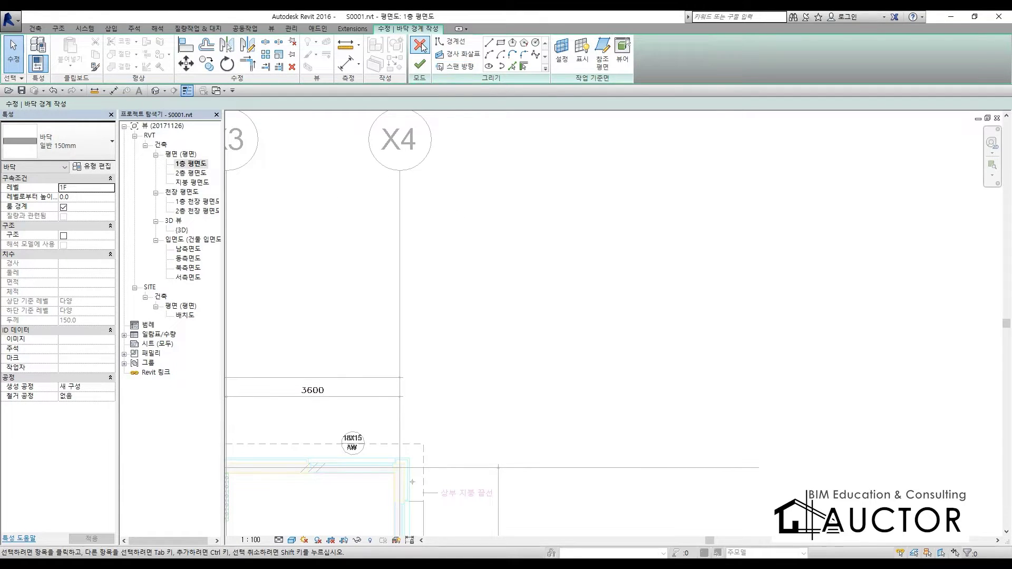
{"action": "left_click", "coordinate": [420, 64]}
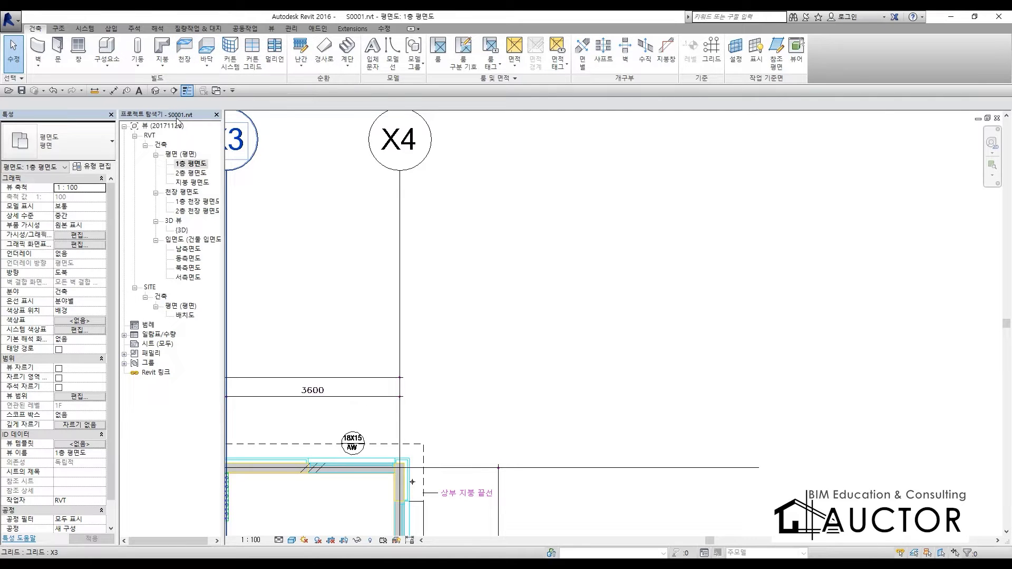
{"action": "left_click_drag", "start_coordinate": [142, 79], "coordinate": [217, 73]}
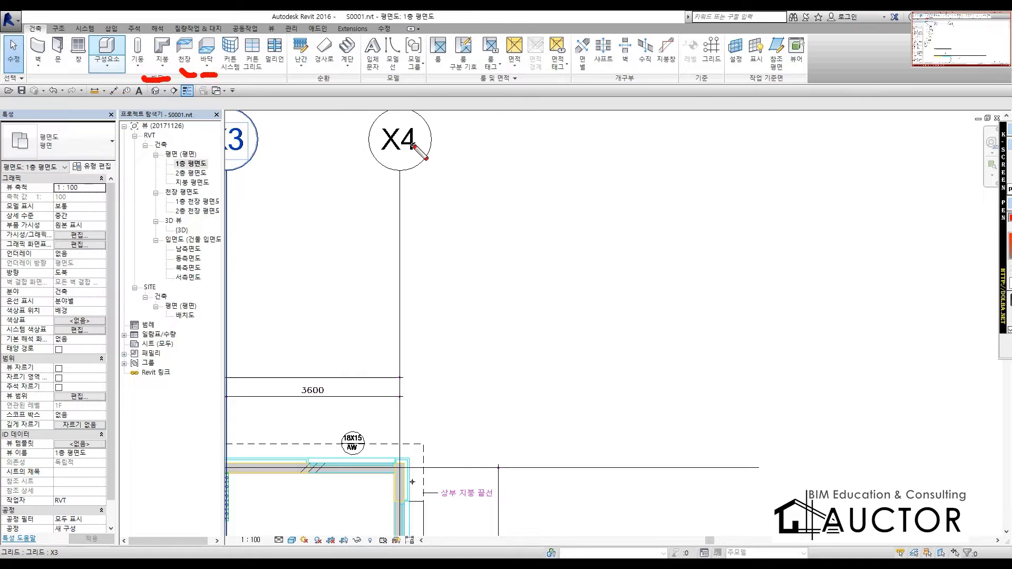
{"action": "left_click_drag", "start_coordinate": [360, 75], "coordinate": [335, 75]}
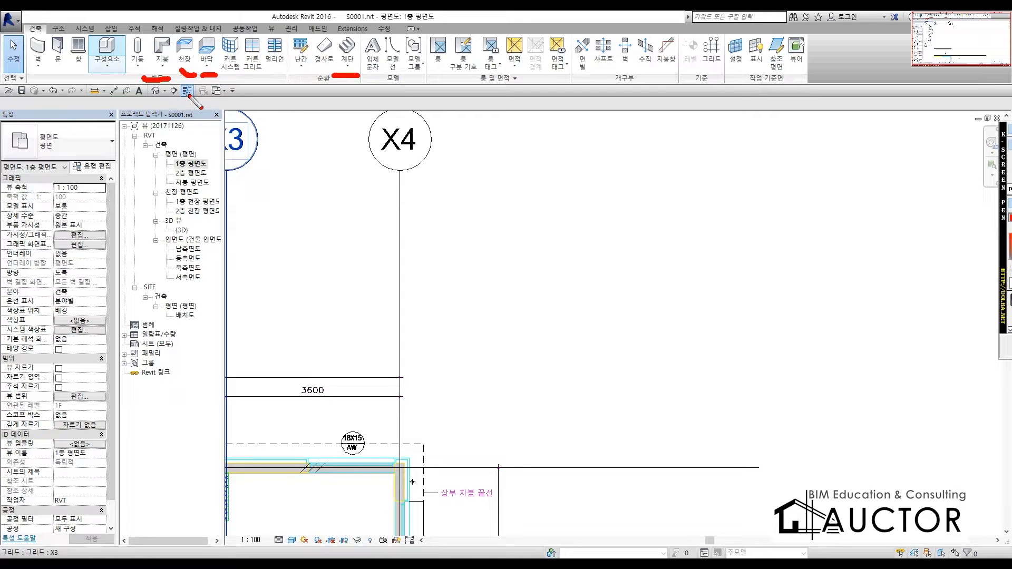
{"action": "left_click", "coordinate": [206, 51]}
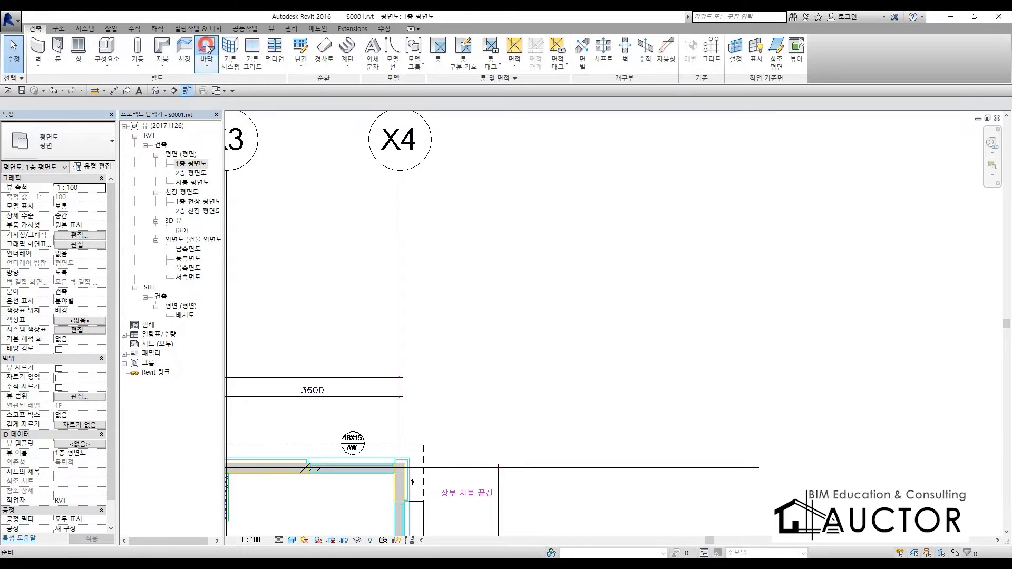
{"action": "left_click", "coordinate": [34, 29]}
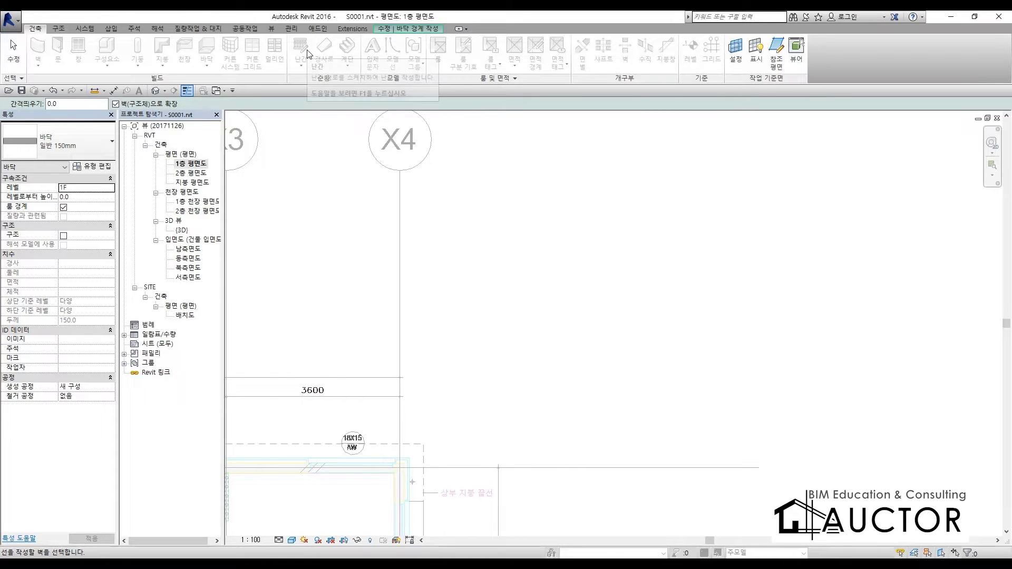
{"action": "key", "text": "F9"}
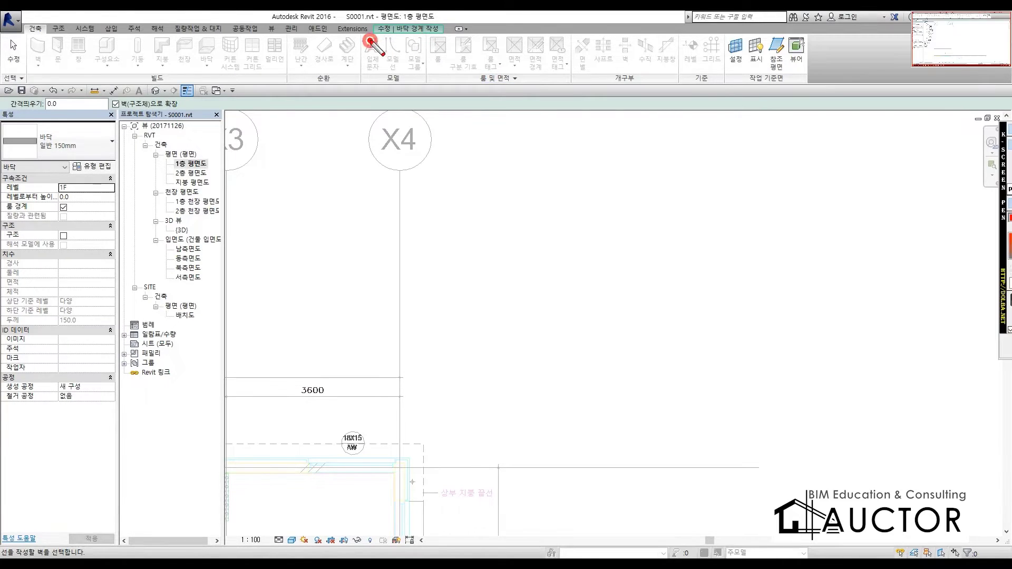
{"action": "mouse_move", "coordinate": [370, 41]}
{"action": "left_mouse_down"}
{"action": "mouse_move", "coordinate": [380, 12]}
{"action": "mouse_move", "coordinate": [458, 16]}
{"action": "mouse_move", "coordinate": [460, 31]}
{"action": "mouse_move", "coordinate": [368, 36]}
{"action": "left_mouse_up"}
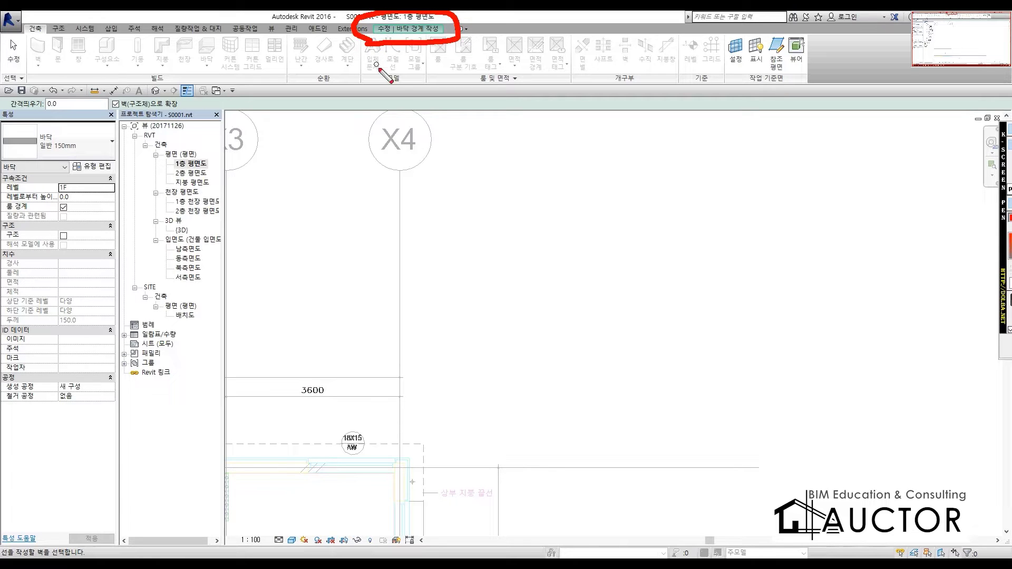
{"action": "key", "text": "F9"}
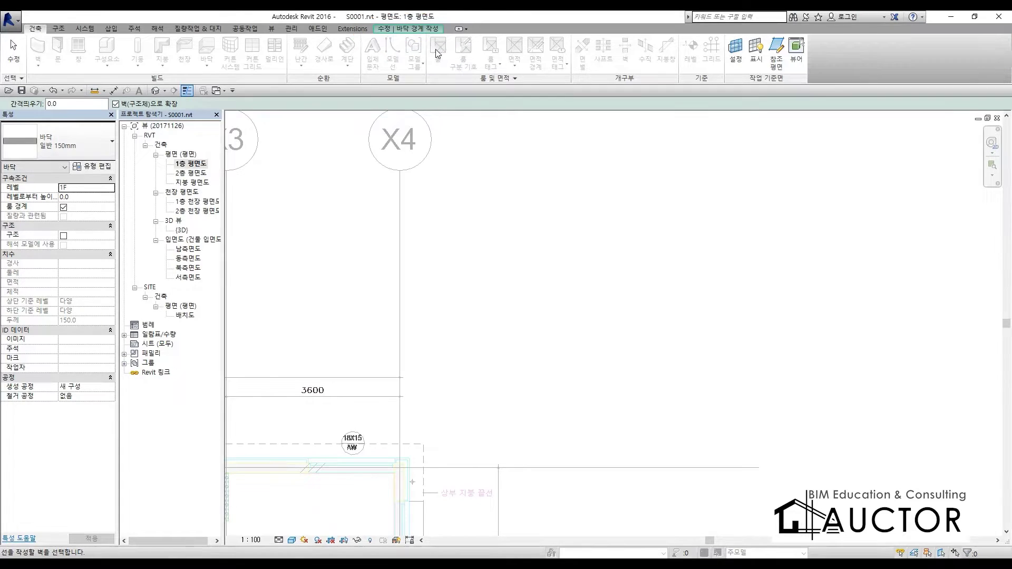
{"action": "left_click", "coordinate": [419, 28]}
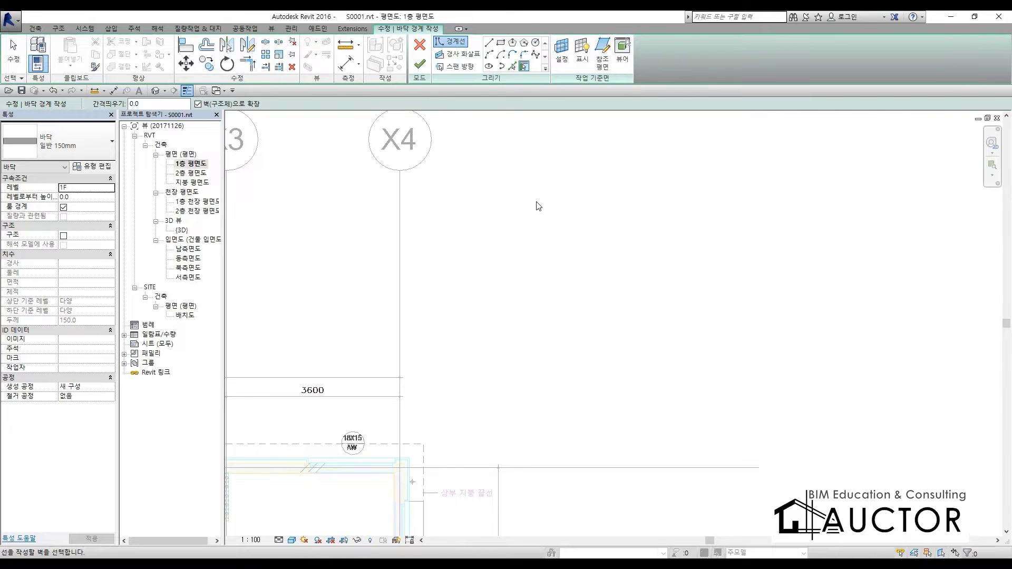
{"action": "left_click", "coordinate": [420, 45]}
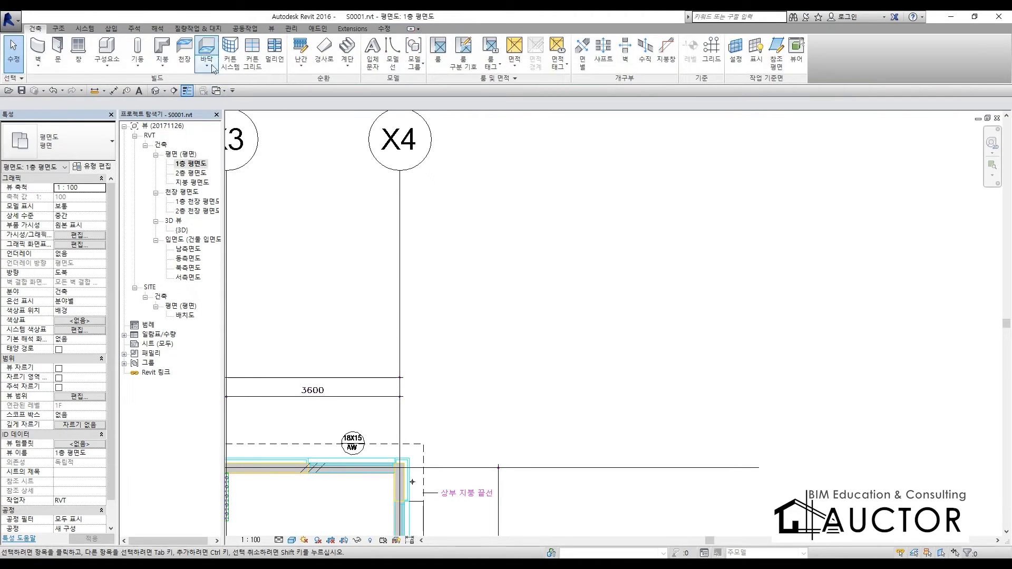
- Create a floor from a closed four-sided boundary of straight lines to the right of grid X4, and delete it
{"action": "left_click", "coordinate": [206, 46]}
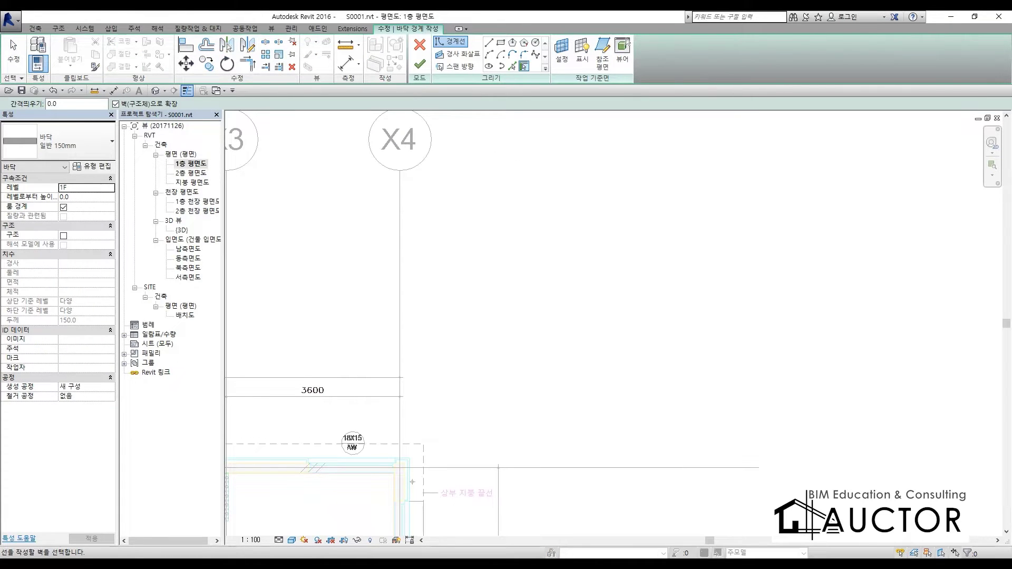
{"action": "left_click", "coordinate": [516, 171]}
{"action": "left_click", "coordinate": [488, 42]}
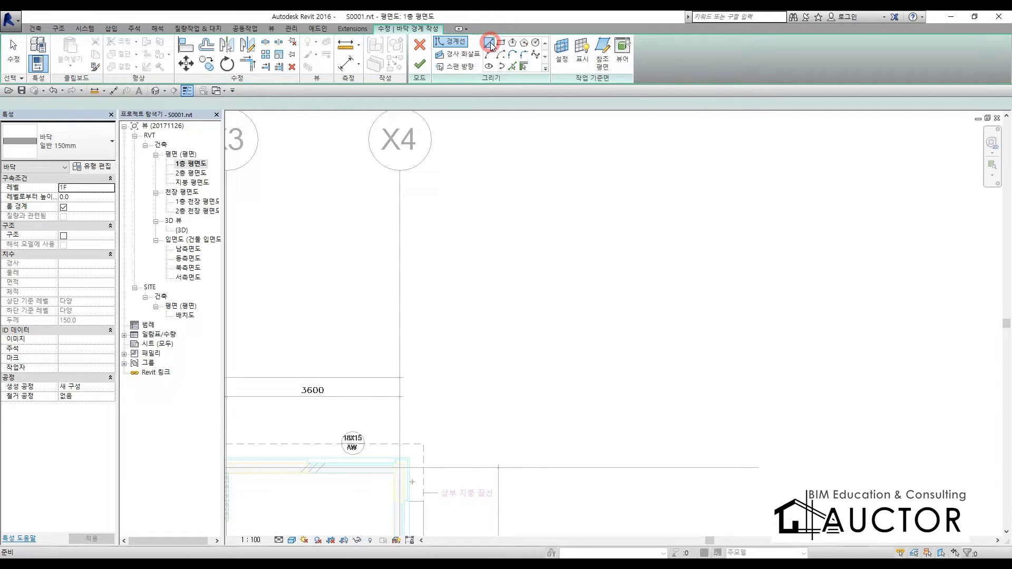
{"action": "left_click", "coordinate": [511, 170]}
{"action": "left_click", "coordinate": [913, 205]}
{"action": "left_click", "coordinate": [842, 393]}
{"action": "left_click", "coordinate": [559, 384]}
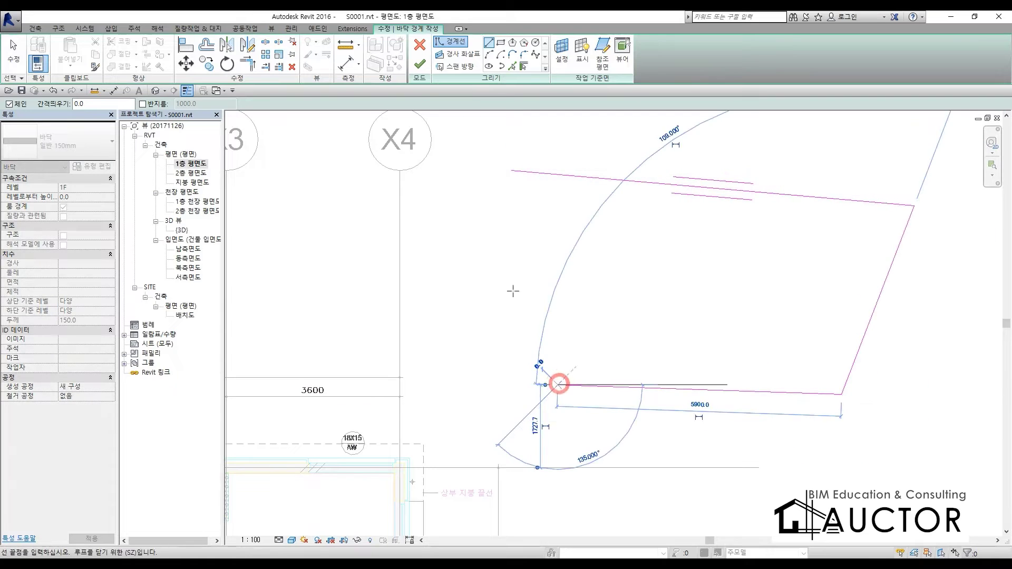
{"action": "left_click", "coordinate": [511, 169]}
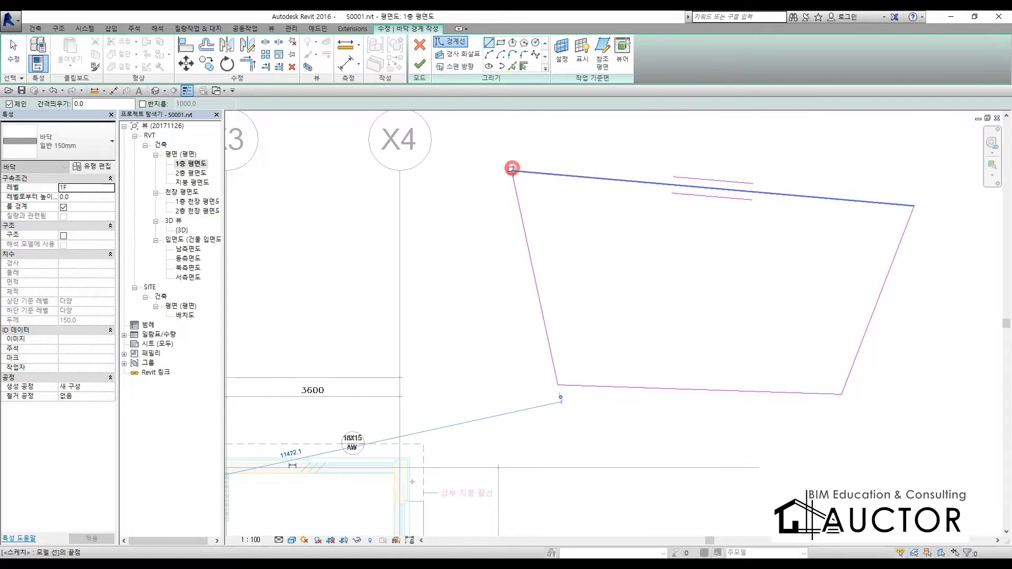
{"action": "left_click", "coordinate": [420, 66]}
{"action": "left_click", "coordinate": [910, 401]}
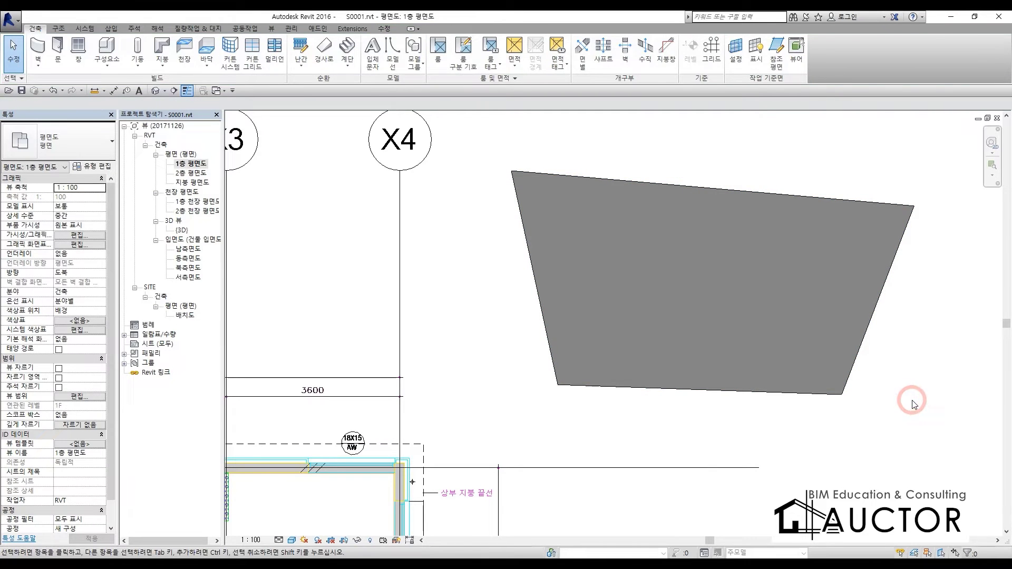
{"action": "left_click", "coordinate": [710, 337]}
{"action": "key", "text": "Delete"}
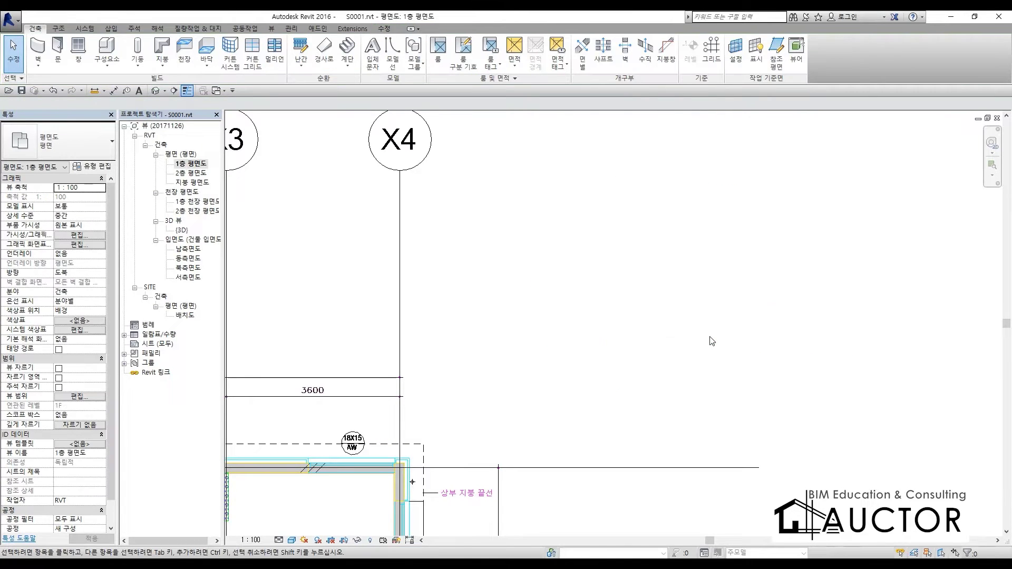
- Create a rectangular floor about 7800 by 4200 mm to the right of grid X4, and delete it
{"action": "left_click", "coordinate": [208, 47]}
{"action": "left_click", "coordinate": [500, 43]}
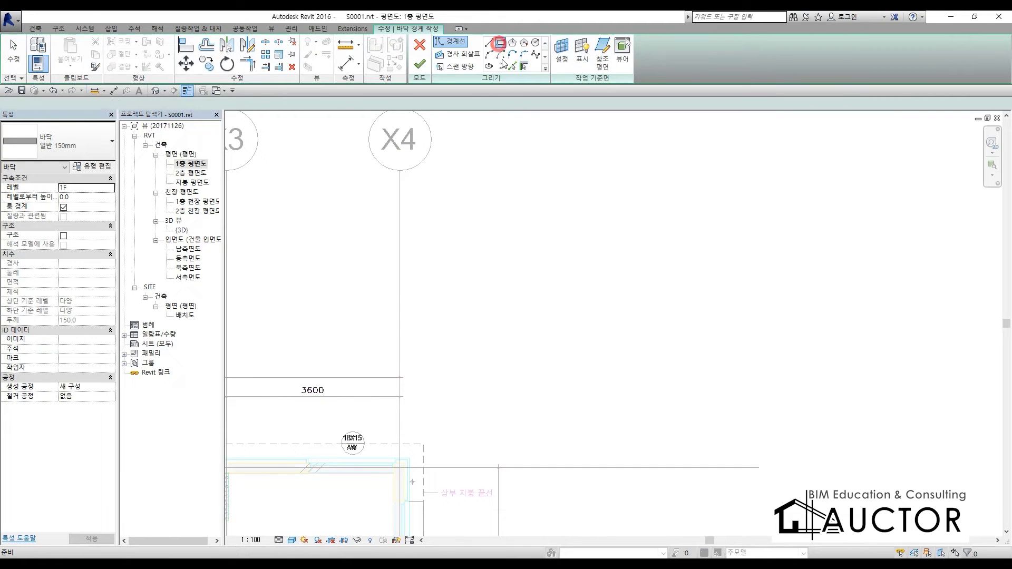
{"action": "left_click", "coordinate": [495, 157]}
{"action": "left_click", "coordinate": [871, 360]}
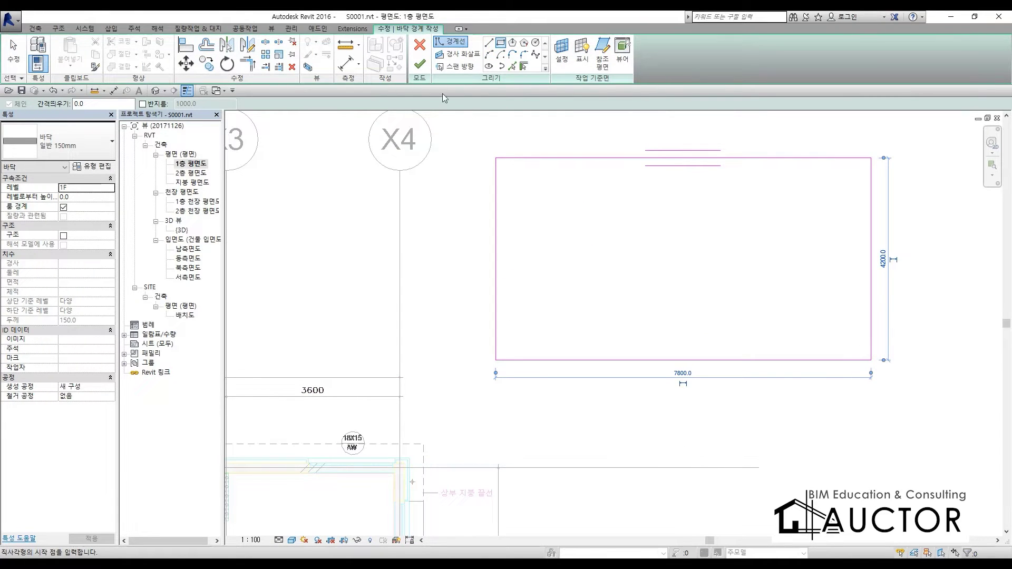
{"action": "left_click", "coordinate": [419, 64]}
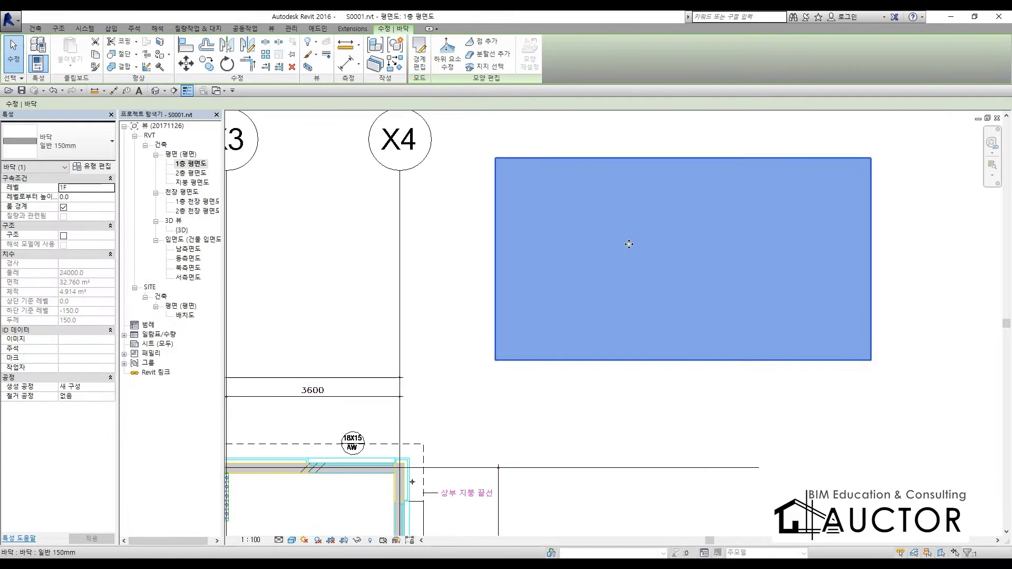
{"action": "key", "text": "Delete"}
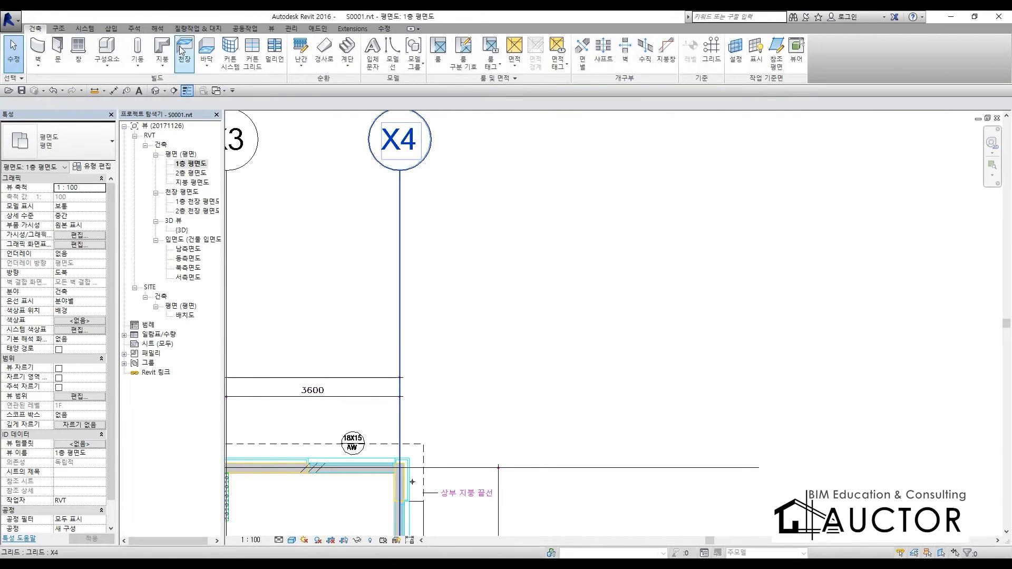
- Try to create a floor from four straight boundary lines with a small gap left open at the upper-left corner
{"action": "left_click", "coordinate": [206, 47]}
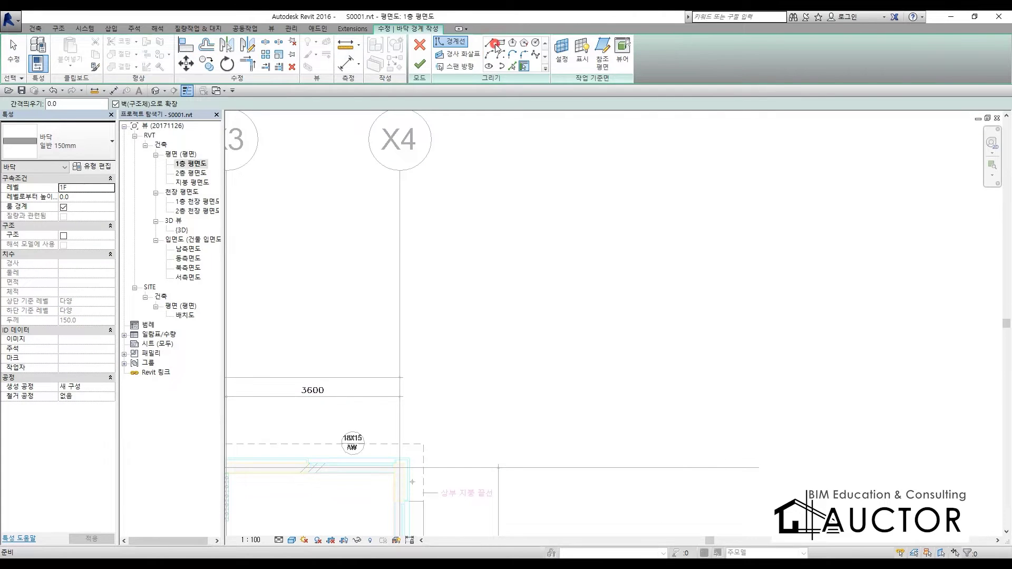
{"action": "left_click", "coordinate": [495, 45]}
{"action": "left_click", "coordinate": [489, 43]}
{"action": "left_click", "coordinate": [553, 229]}
{"action": "left_click", "coordinate": [831, 220]}
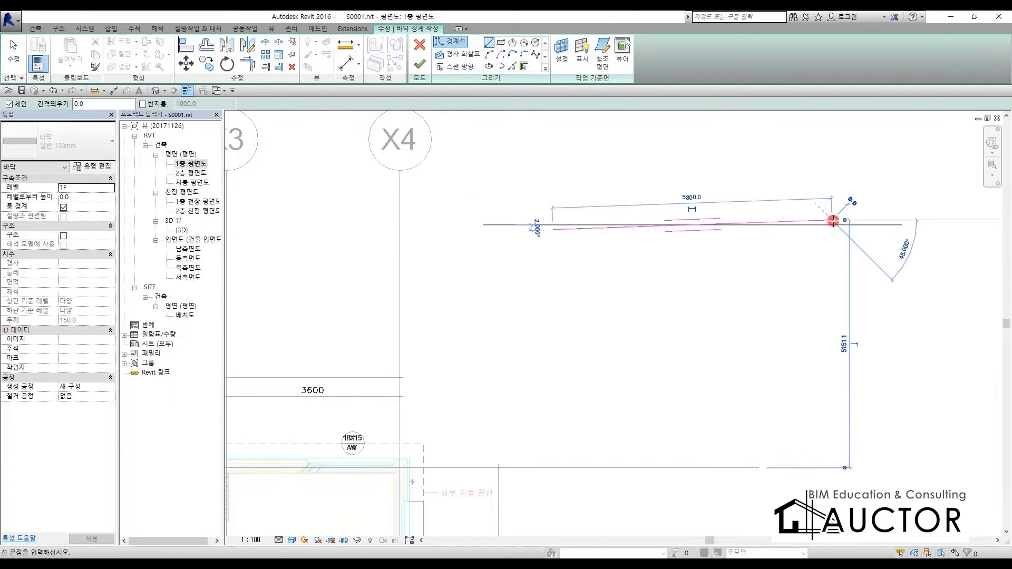
{"action": "left_click", "coordinate": [831, 350]}
{"action": "left_click", "coordinate": [578, 413]}
{"action": "left_click", "coordinate": [544, 244]}
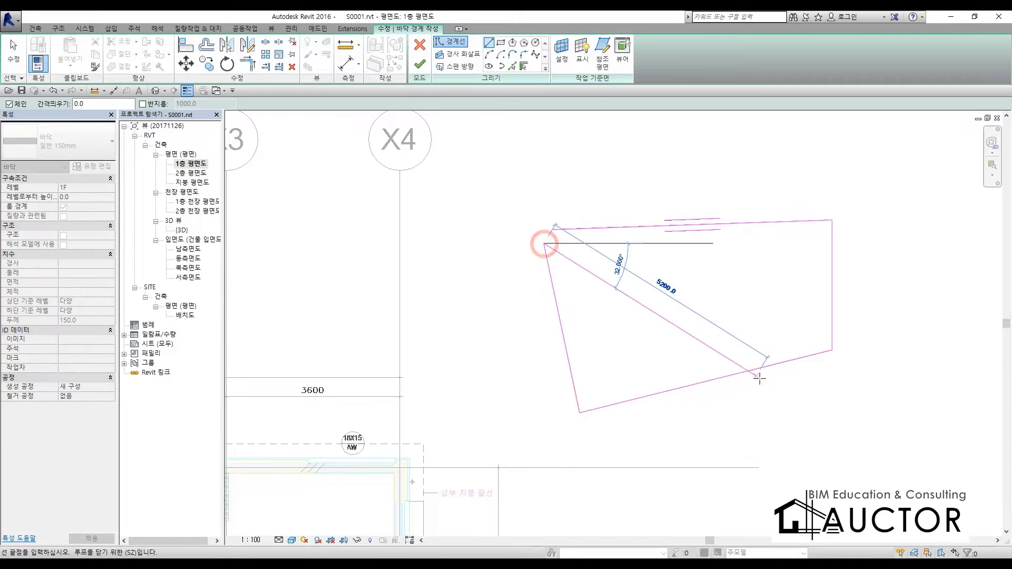
{"action": "left_click", "coordinate": [420, 64]}
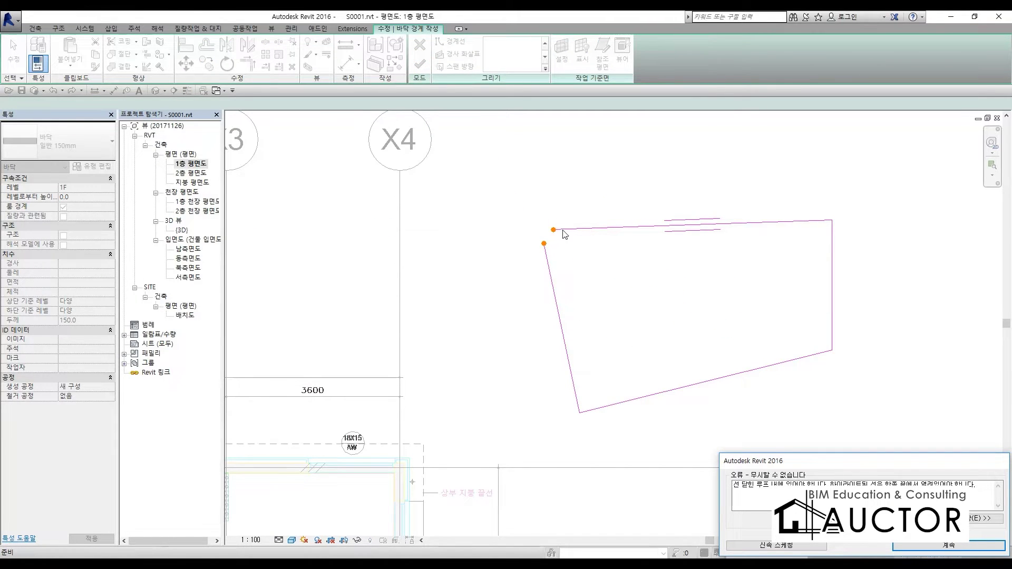
{"action": "left_click", "coordinate": [921, 544]}
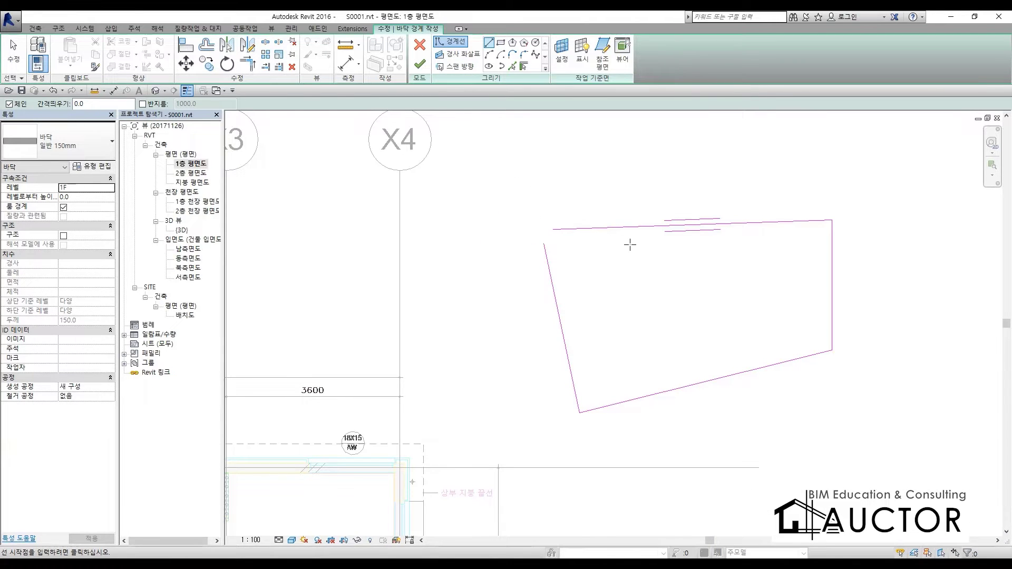
- Redraw the left boundary line so it extends past the top line and crosses it, and try to finish the floor
{"action": "key", "text": "ctrl+z"}
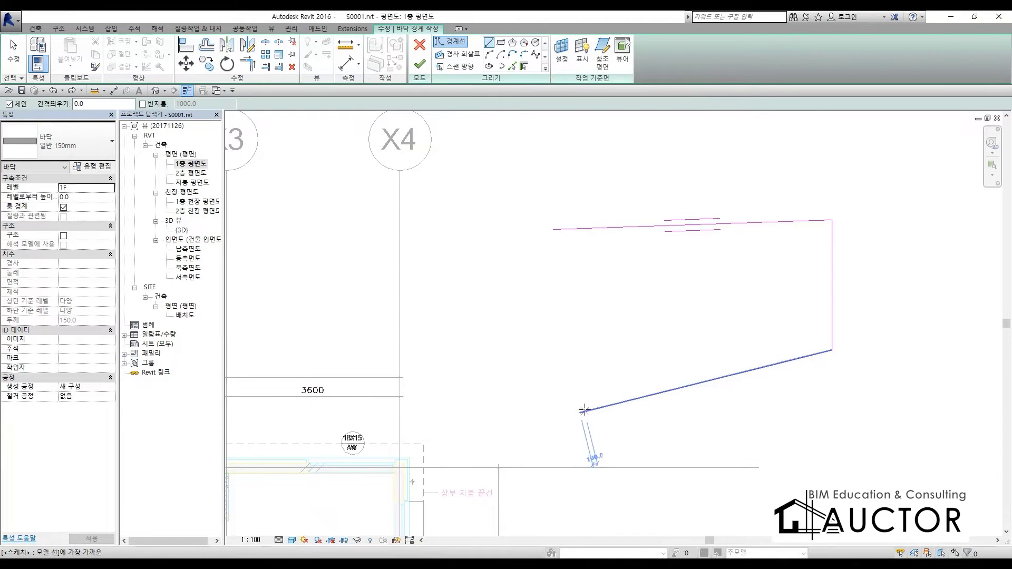
{"action": "left_click", "coordinate": [579, 412]}
{"action": "left_click", "coordinate": [563, 178]}
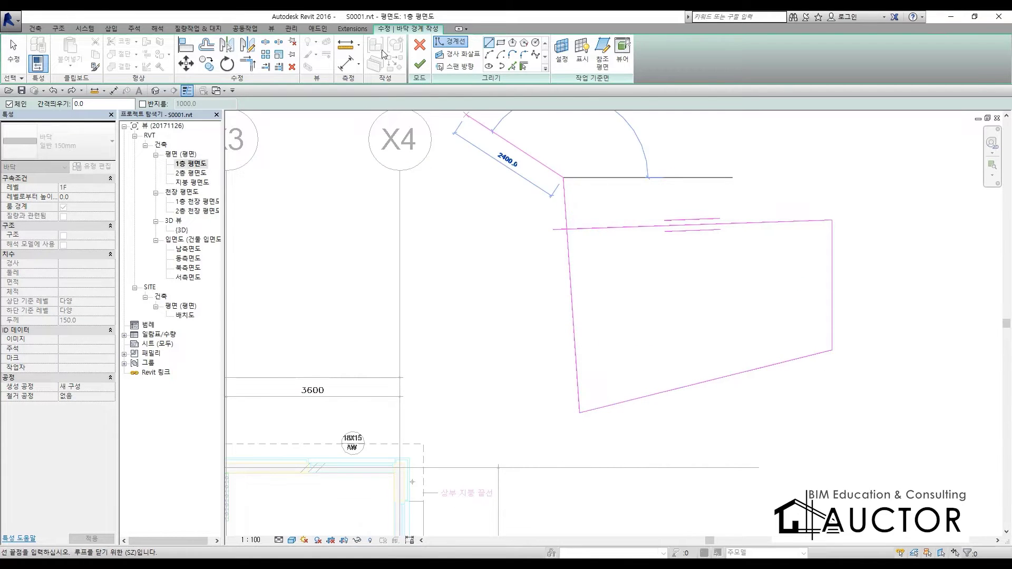
{"action": "left_click", "coordinate": [419, 64]}
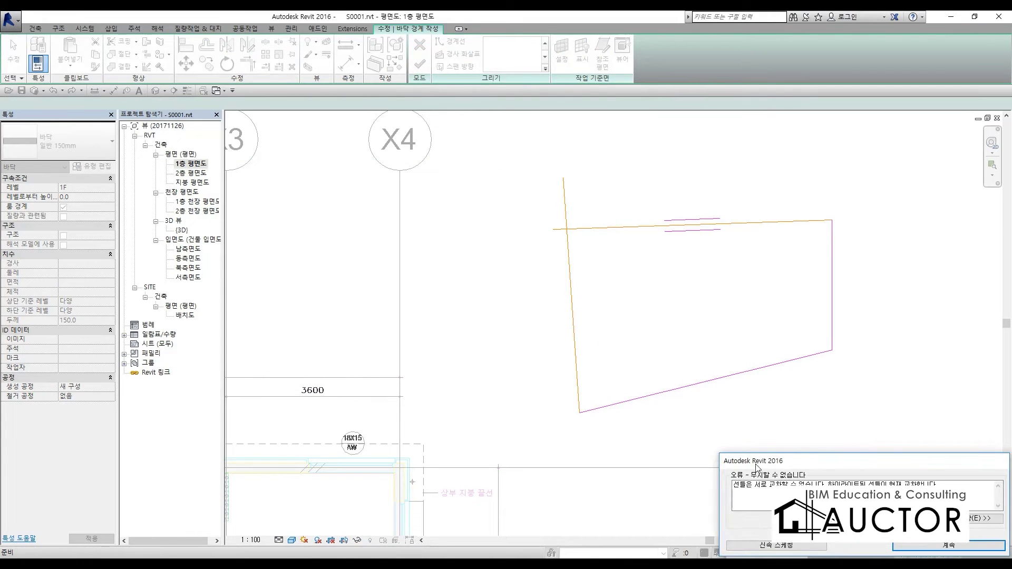
{"action": "key", "text": "Return"}
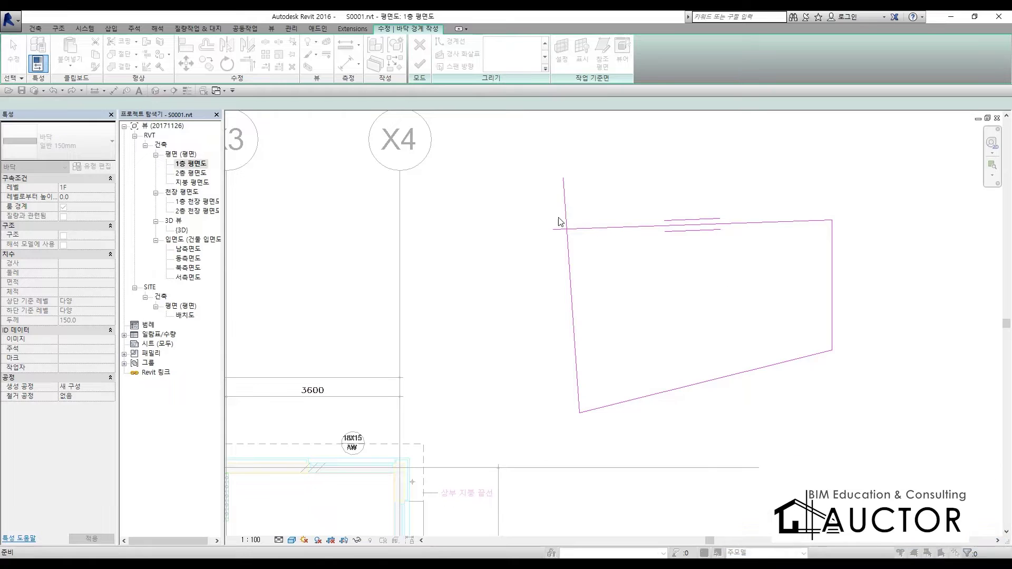
- Replace the crossing boundary lines with a rectangle about 6000 by 4200 mm
{"action": "mouse_move", "coordinate": [899, 409]}
{"action": "left_mouse_down"}
{"action": "mouse_move", "coordinate": [761, 345]}
{"action": "mouse_move", "coordinate": [548, 199]}
{"action": "mouse_move", "coordinate": [554, 205]}
{"action": "left_mouse_up"}
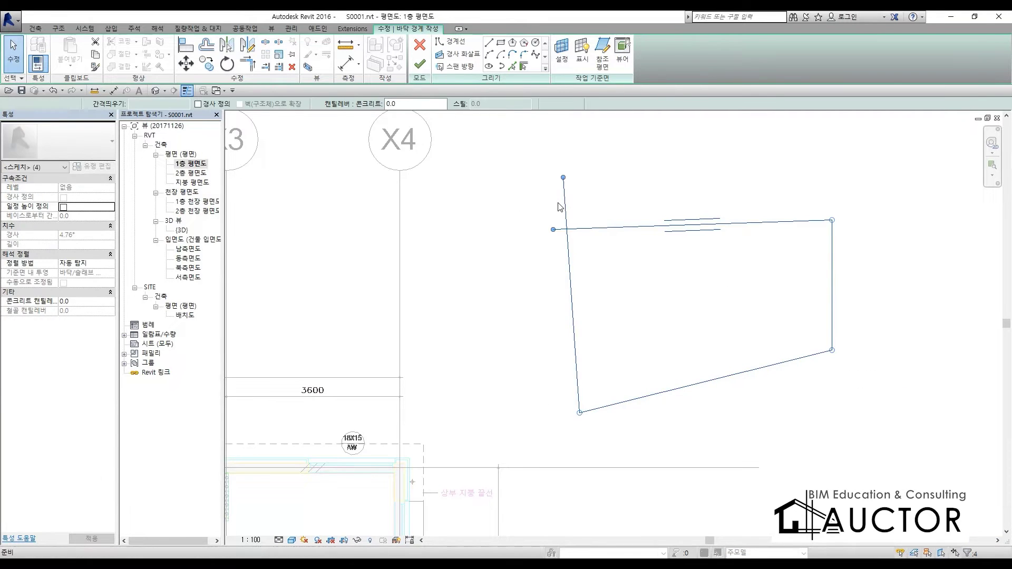
{"action": "key", "text": "Delete"}
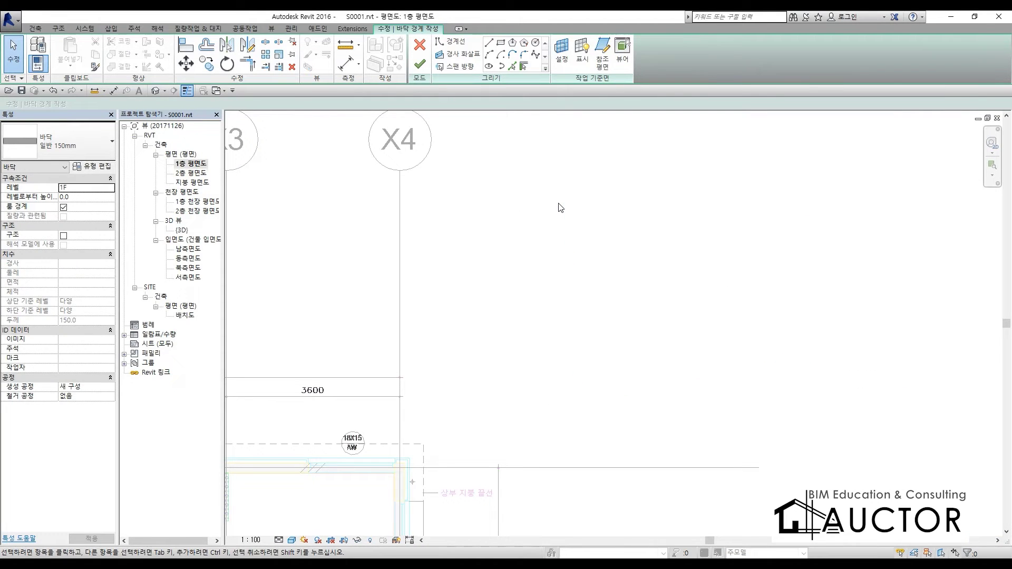
{"action": "left_click", "coordinate": [501, 43]}
{"action": "left_click", "coordinate": [788, 183]}
{"action": "left_click", "coordinate": [499, 385]}
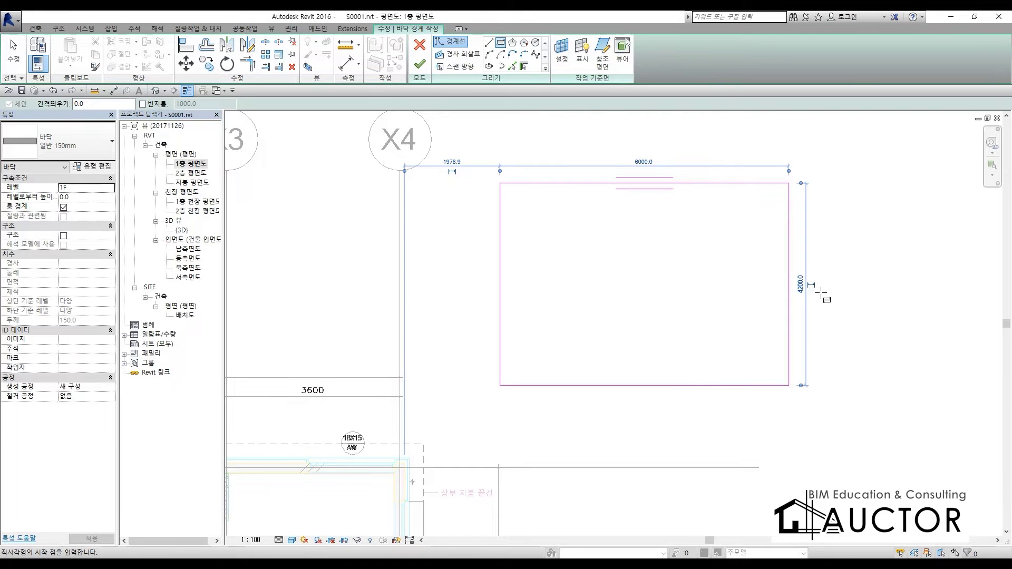
- Sketch an inner rectangle about 3500 by 2200 mm as an opening and finish the floor
{"action": "left_click", "coordinate": [564, 231]}
{"action": "left_click", "coordinate": [732, 337]}
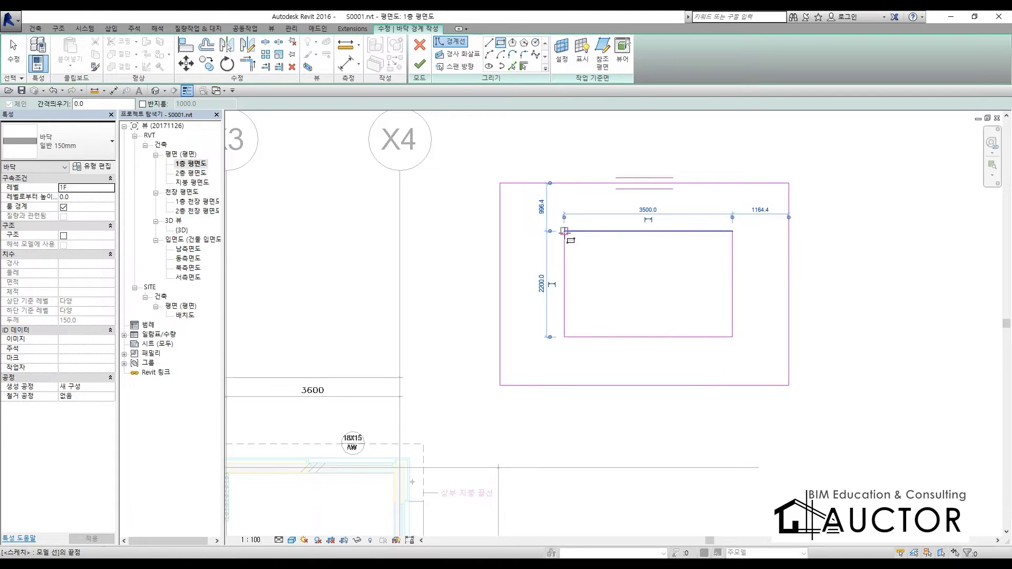
{"action": "left_click", "coordinate": [419, 64]}
{"action": "left_click", "coordinate": [838, 283]}
- Delete the floor with the rectangular opening and sketch a new rectangular floor boundary about 6500 by 3500 mm
{"action": "left_click", "coordinate": [757, 277]}
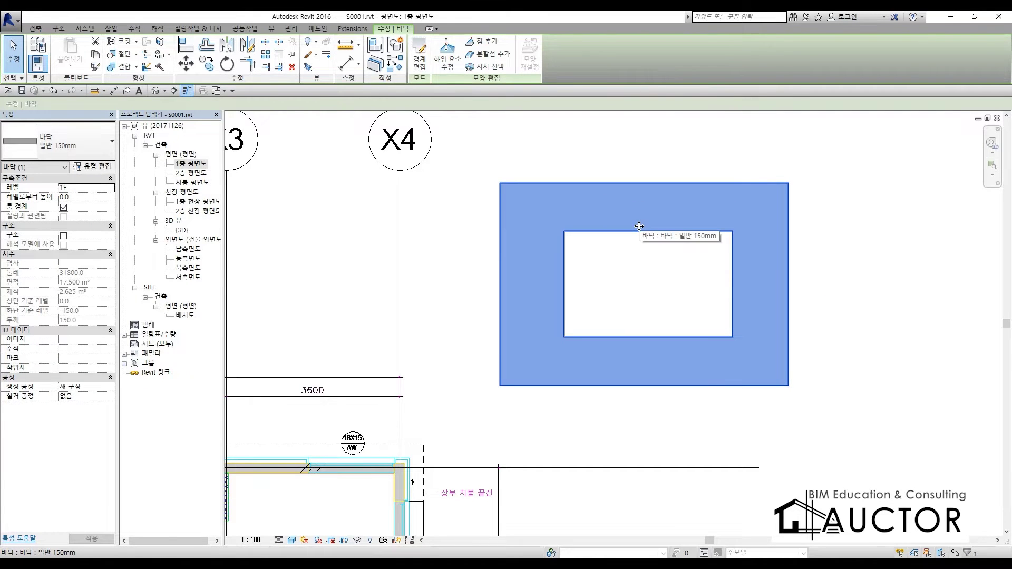
{"action": "key", "text": "Delete"}
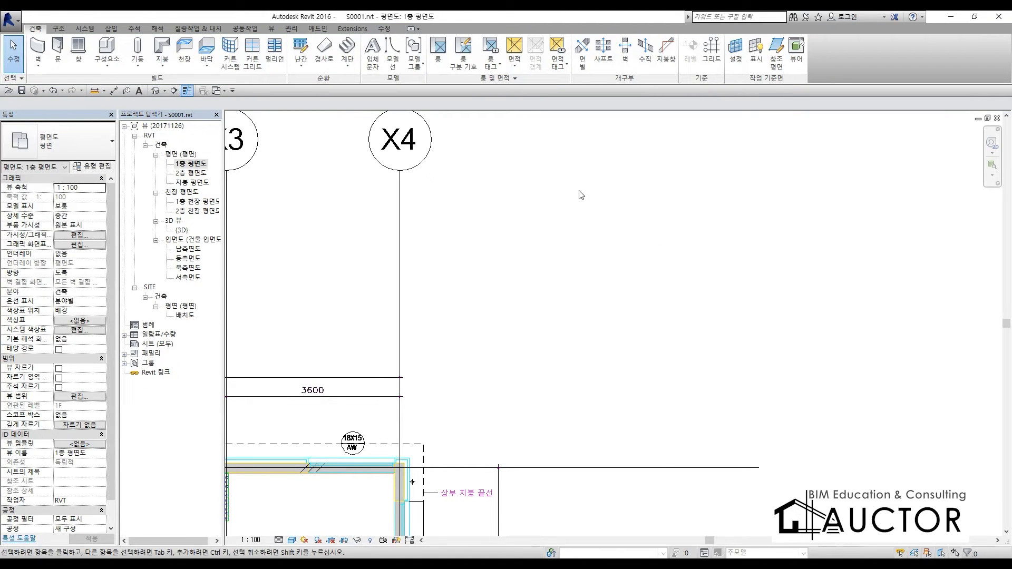
{"action": "left_click", "coordinate": [206, 46]}
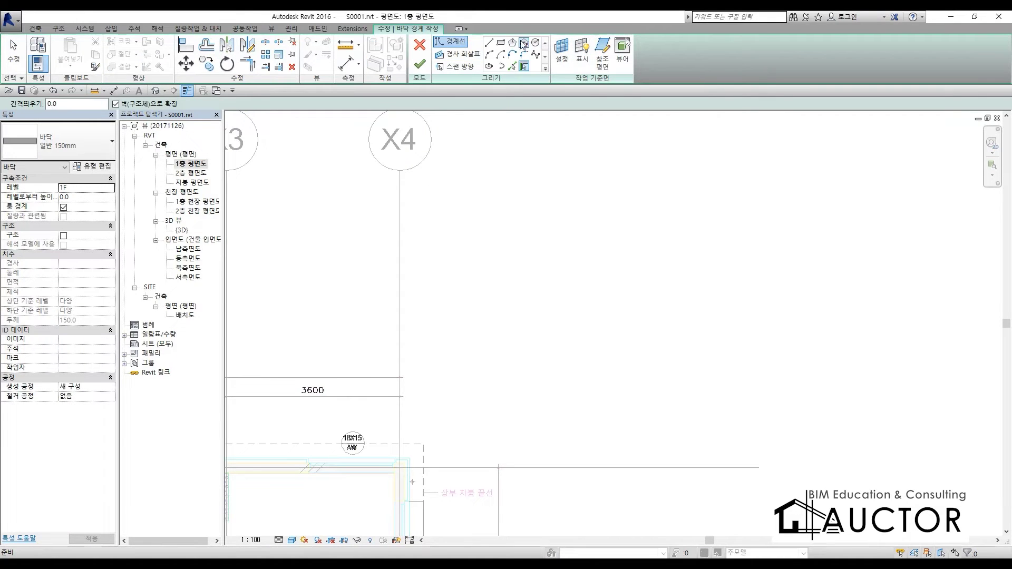
{"action": "left_click", "coordinate": [501, 43]}
{"action": "left_click", "coordinate": [492, 200]}
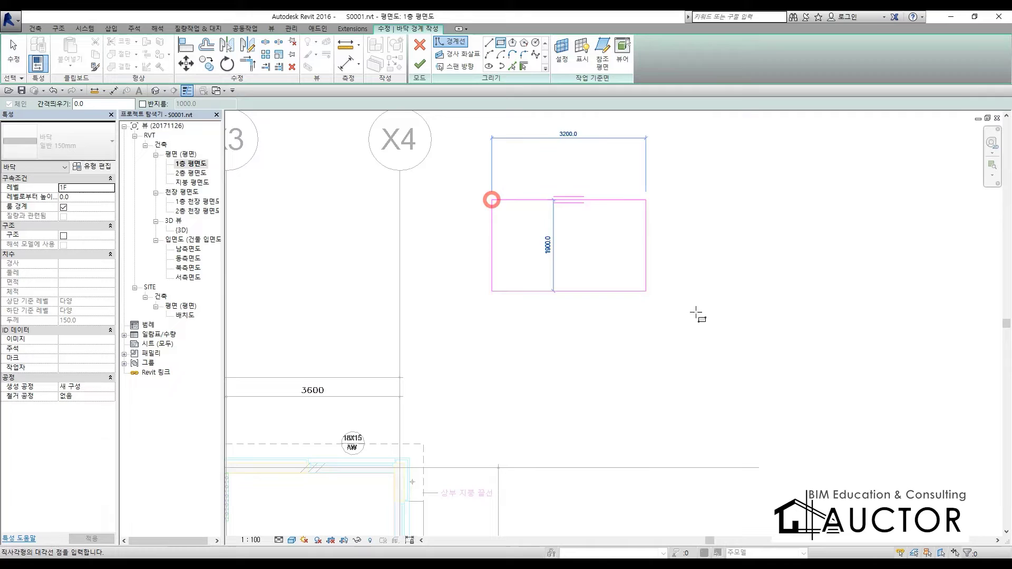
{"action": "left_click", "coordinate": [803, 368]}
- Sketch a circle with a radius of about 800 mm inside the rectangular floor boundary
{"action": "left_click", "coordinate": [535, 43]}
{"action": "left_click", "coordinate": [597, 271]}
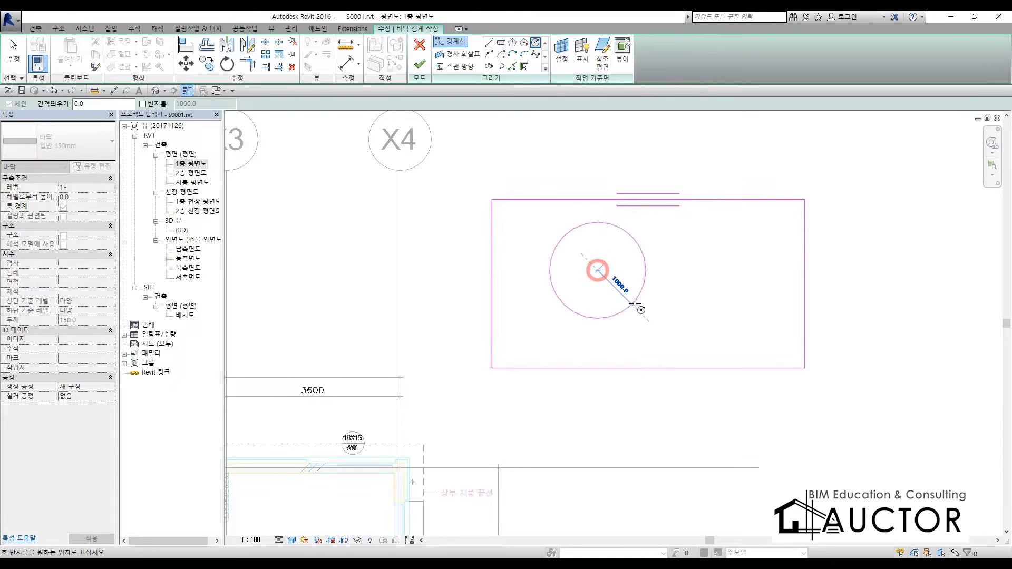
{"action": "left_click", "coordinate": [628, 293]}
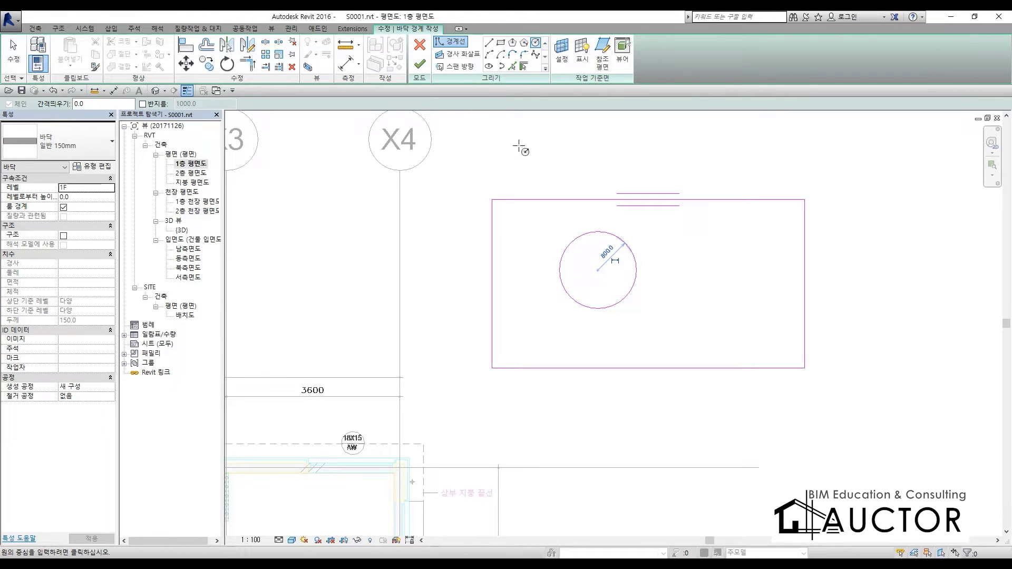
- Leave the circle tool and delete the circle from the floor boundary sketch
{"action": "key", "text": "Escape"}
{"action": "key", "text": "Escape"}
{"action": "left_click_drag", "start_coordinate": [565, 226], "coordinate": [696, 334]}
{"action": "left_click", "coordinate": [559, 264]}
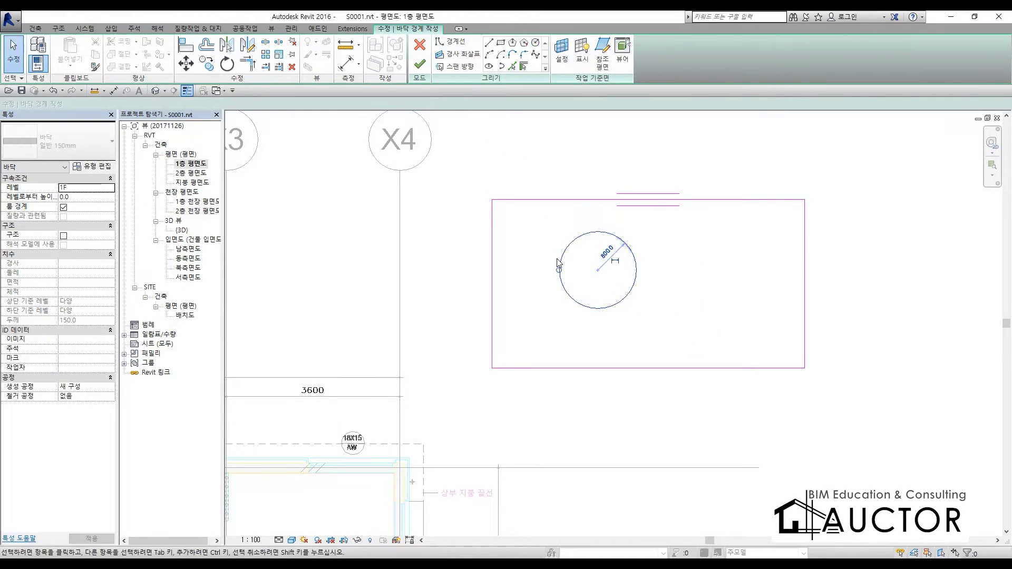
{"action": "key", "text": "Delete"}
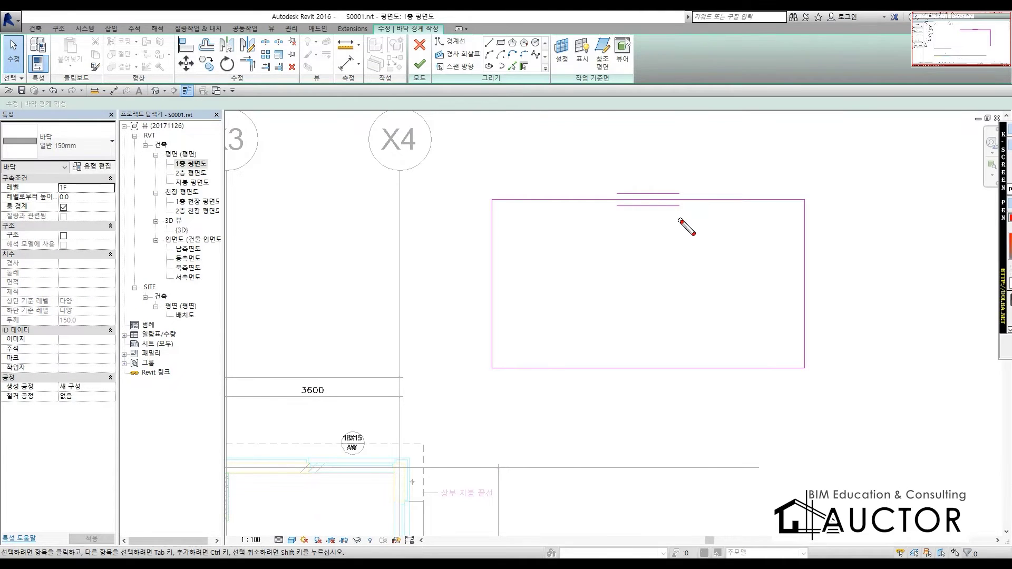
- Examine the span direction marks on the top line of the rectangular floor boundary
{"action": "mouse_move", "coordinate": [682, 227]}
{"action": "left_mouse_down"}
{"action": "mouse_move", "coordinate": [593, 211]}
{"action": "mouse_move", "coordinate": [711, 197]}
{"action": "mouse_move", "coordinate": [672, 227]}
{"action": "left_mouse_up"}
{"action": "left_click_drag", "start_coordinate": [460, 143], "coordinate": [537, 139]}
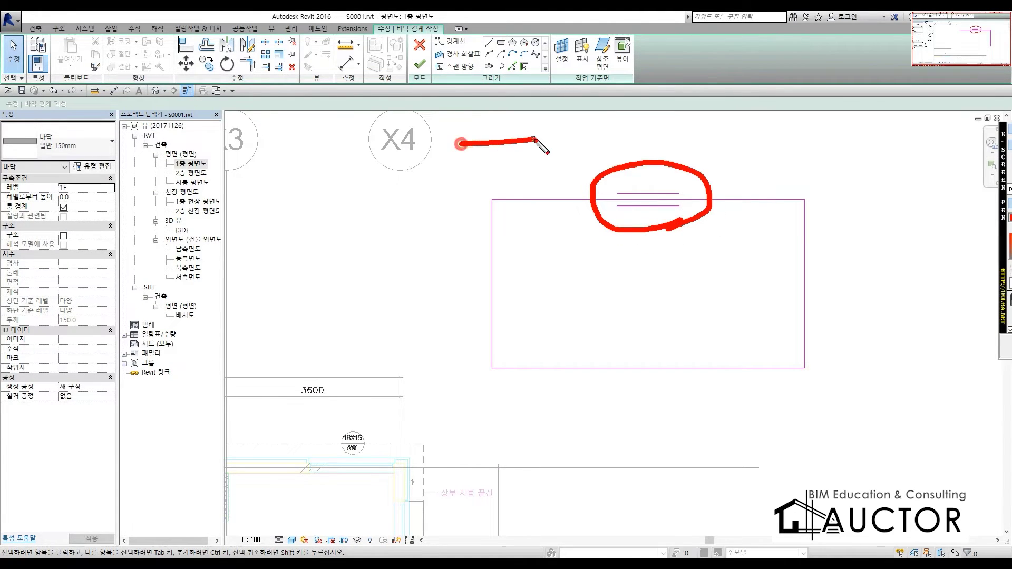
{"action": "left_click_drag", "start_coordinate": [456, 166], "coordinate": [555, 157]}
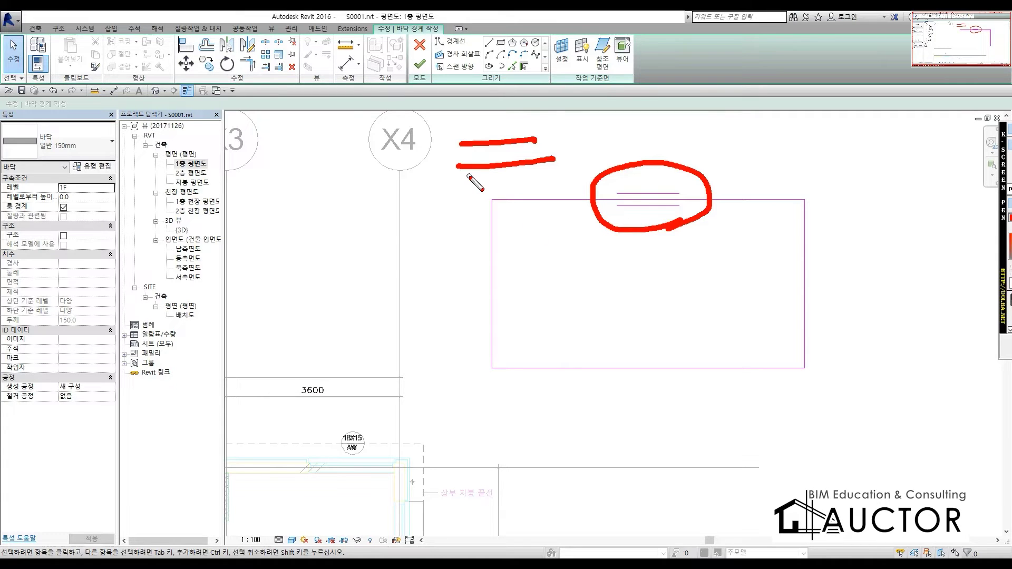
{"action": "key", "text": "Escape"}
{"action": "left_click", "coordinate": [640, 207]}
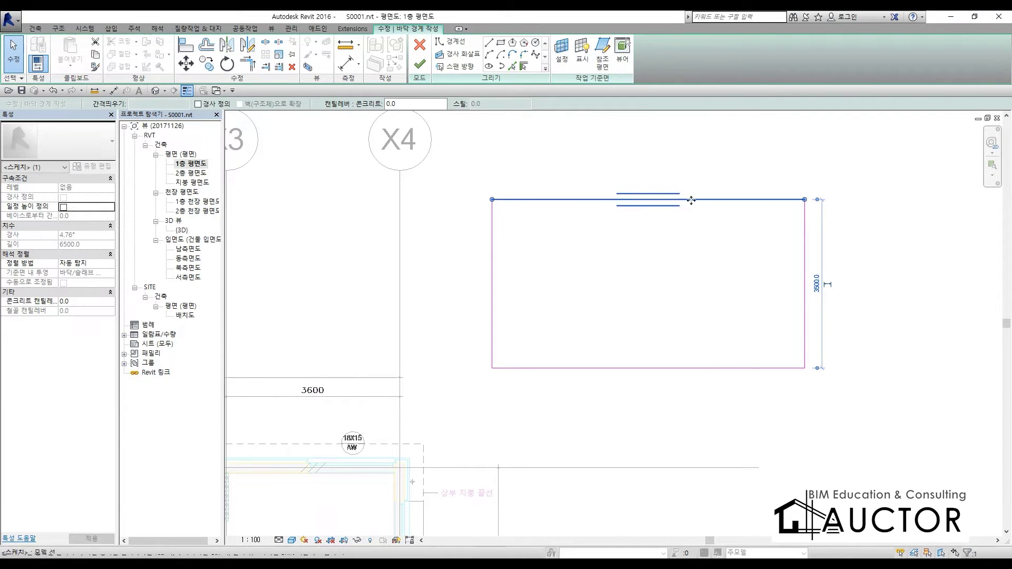
{"action": "left_click", "coordinate": [535, 273]}
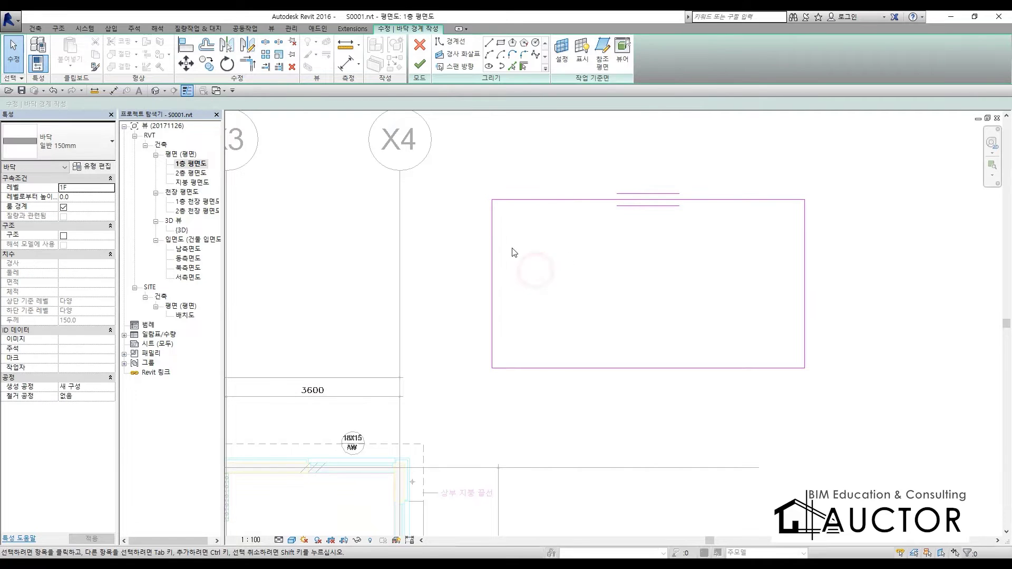
- Delete the top line of the rectangular floor boundary and redraw it as a straight line closing the gap between the two side lines
{"action": "left_click", "coordinate": [605, 200]}
{"action": "key", "text": "Delete"}
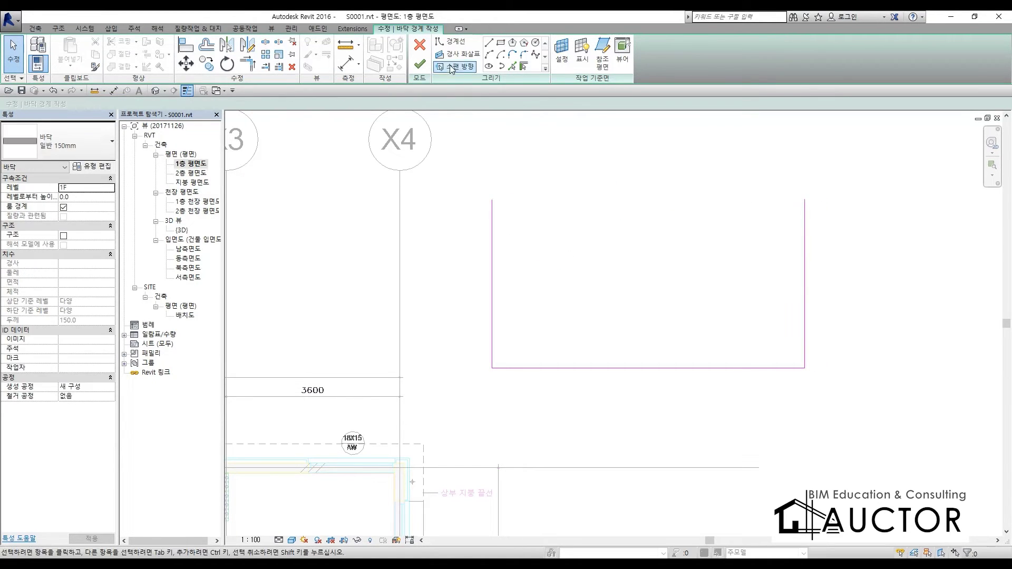
{"action": "left_click", "coordinate": [489, 43]}
{"action": "left_click", "coordinate": [491, 199]}
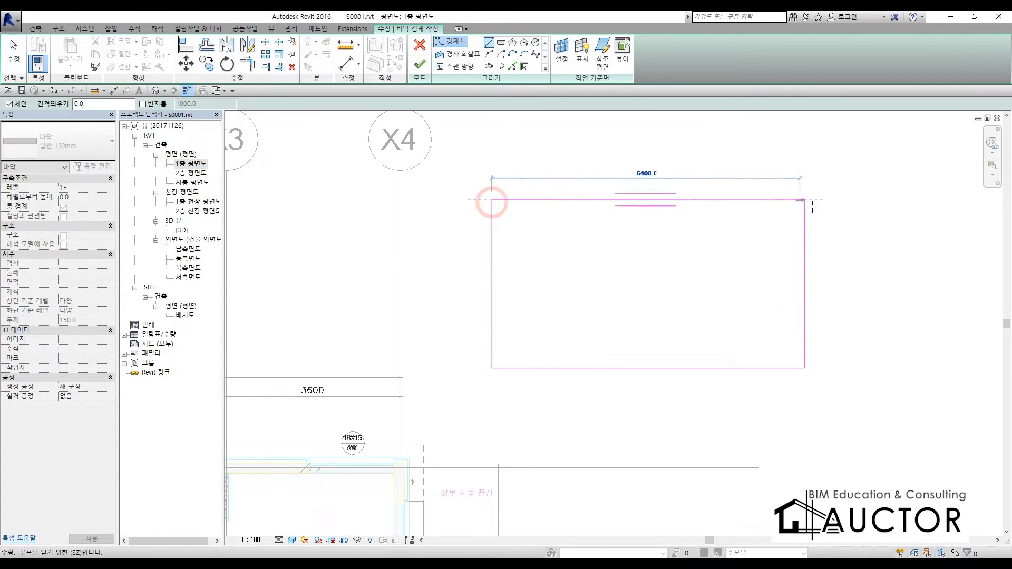
{"action": "left_click", "coordinate": [805, 200]}
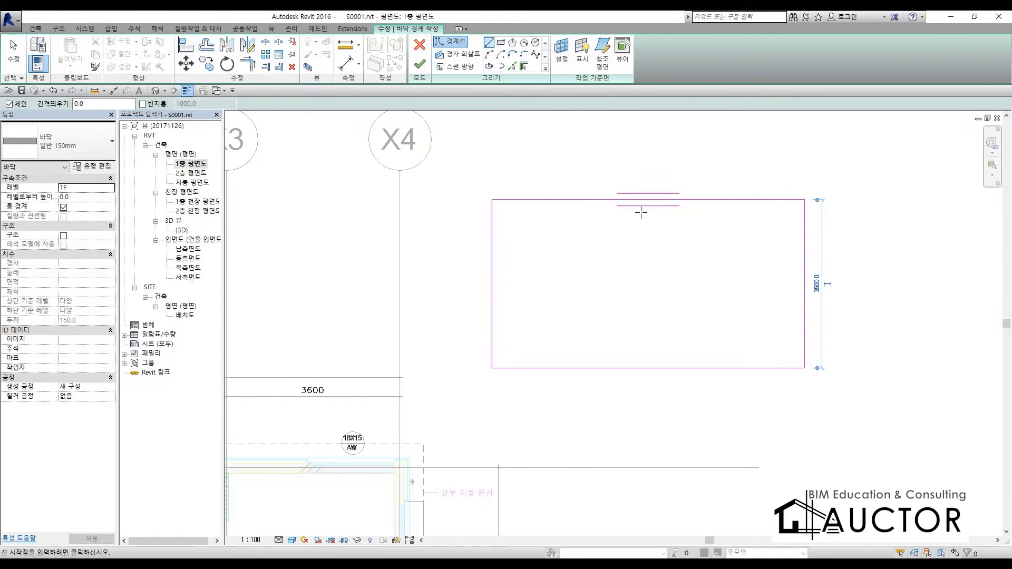
{"action": "key", "text": "Escape"}
{"action": "key", "text": "Escape"}
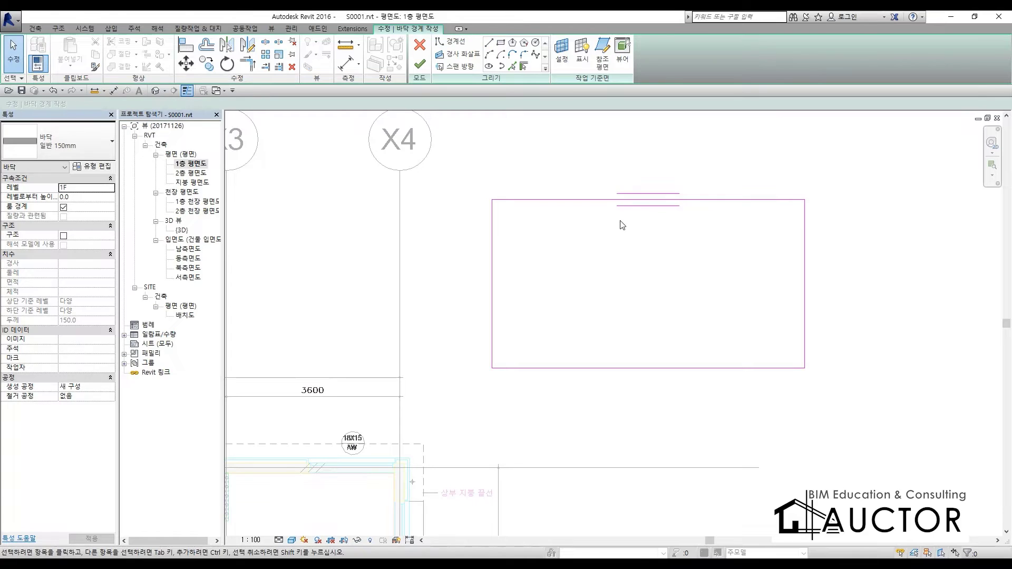
- Set the span direction to the left, bottom and right boundary lines in turn, and return it to the top line
{"action": "left_click", "coordinate": [457, 66]}
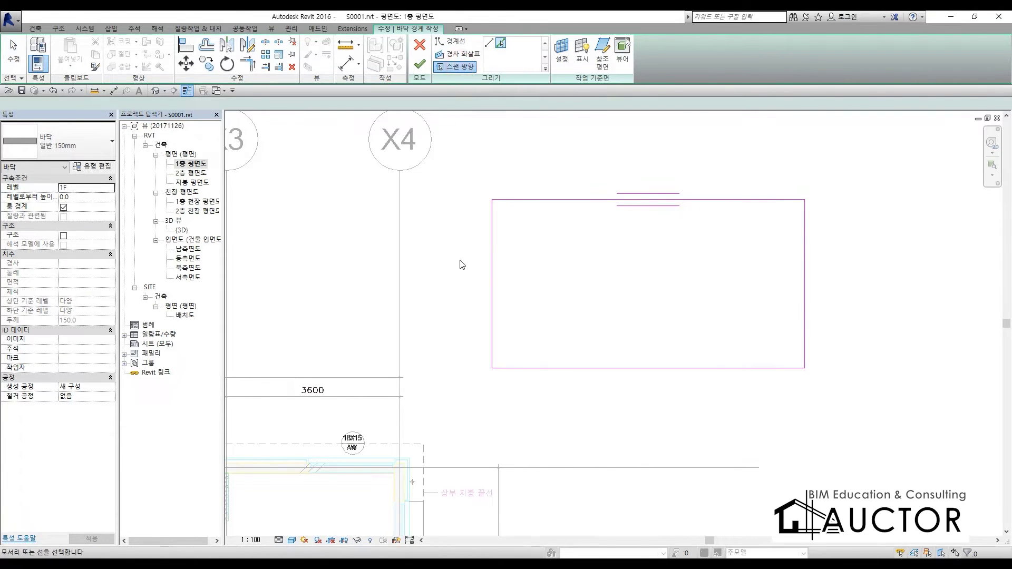
{"action": "left_click", "coordinate": [492, 270]}
{"action": "left_click", "coordinate": [652, 368]}
{"action": "left_click", "coordinate": [806, 302]}
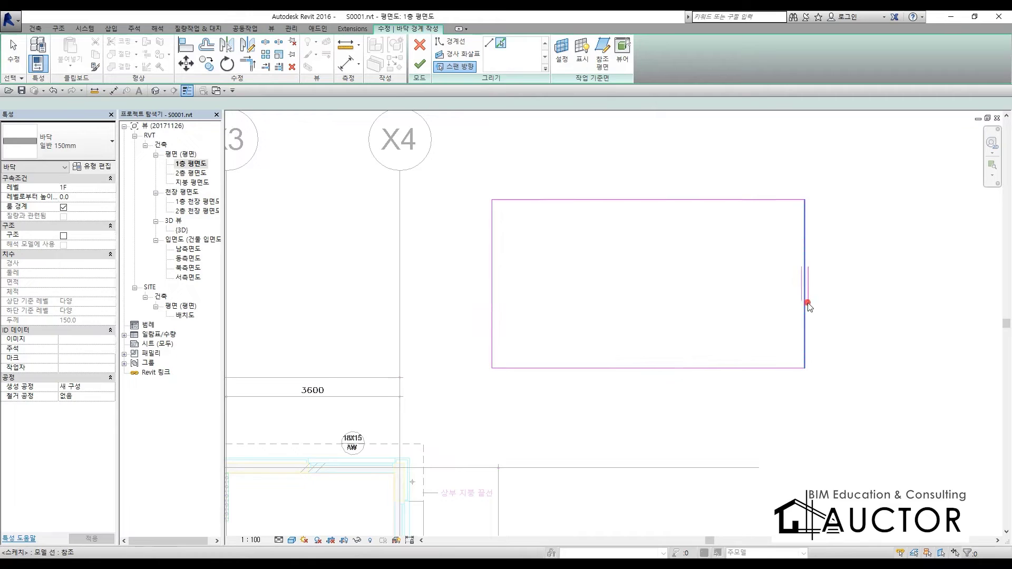
{"action": "left_click", "coordinate": [689, 201]}
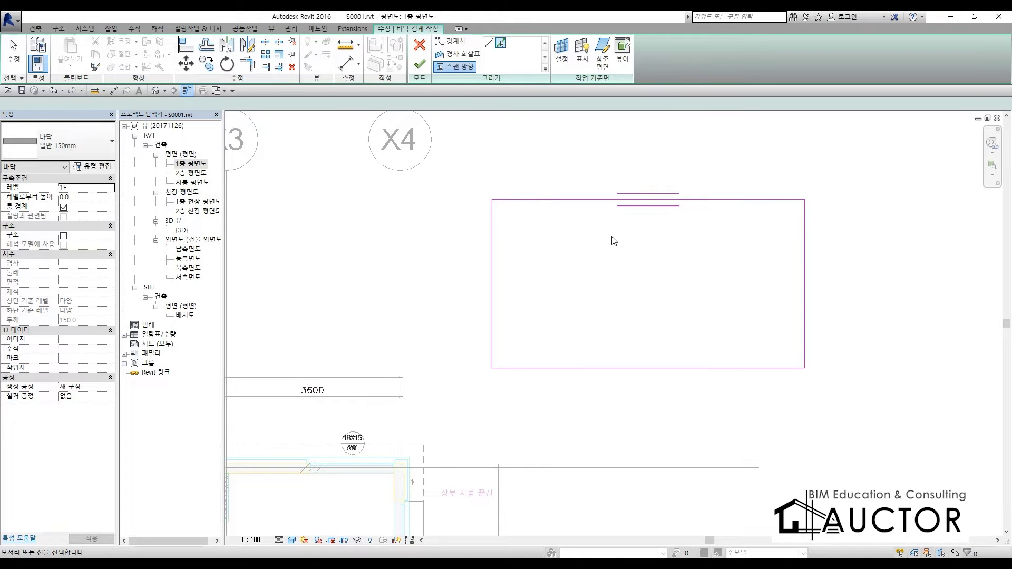
- Finish the floor sketch and delete the resulting rectangular floor beside the building plan
{"action": "left_click", "coordinate": [420, 63]}
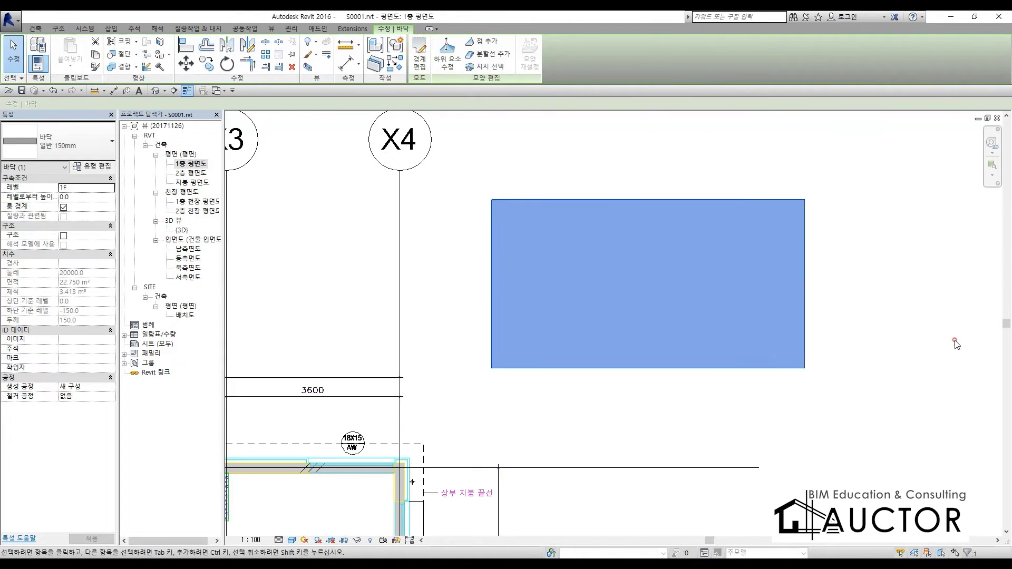
{"action": "left_click", "coordinate": [760, 293]}
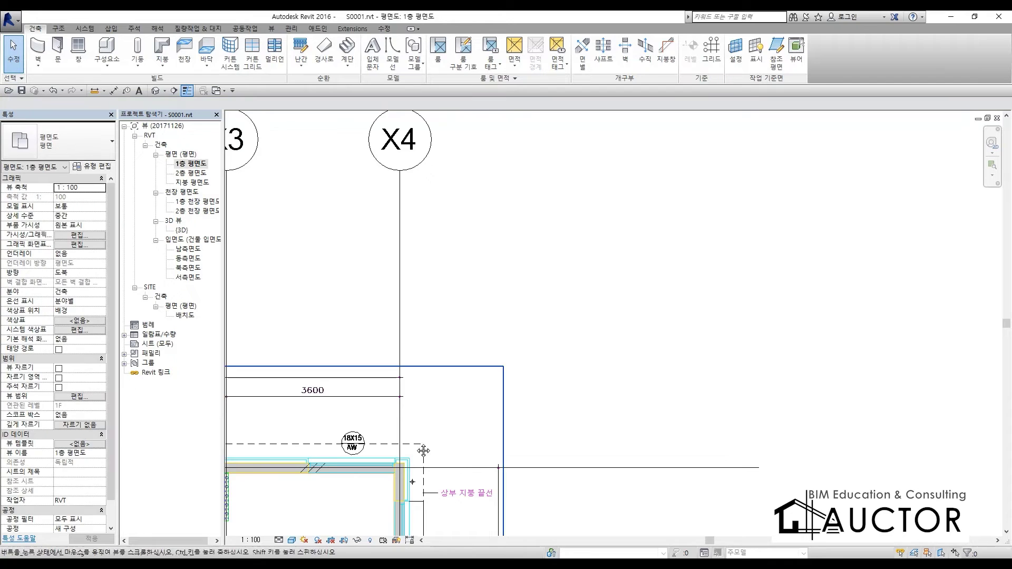
{"action": "middle_click_drag", "start_coordinate": [424, 451], "coordinate": [608, 384]}
{"action": "scroll", "coordinate": [632, 343], "scroll_direction": "up", "scroll_amount": 2}
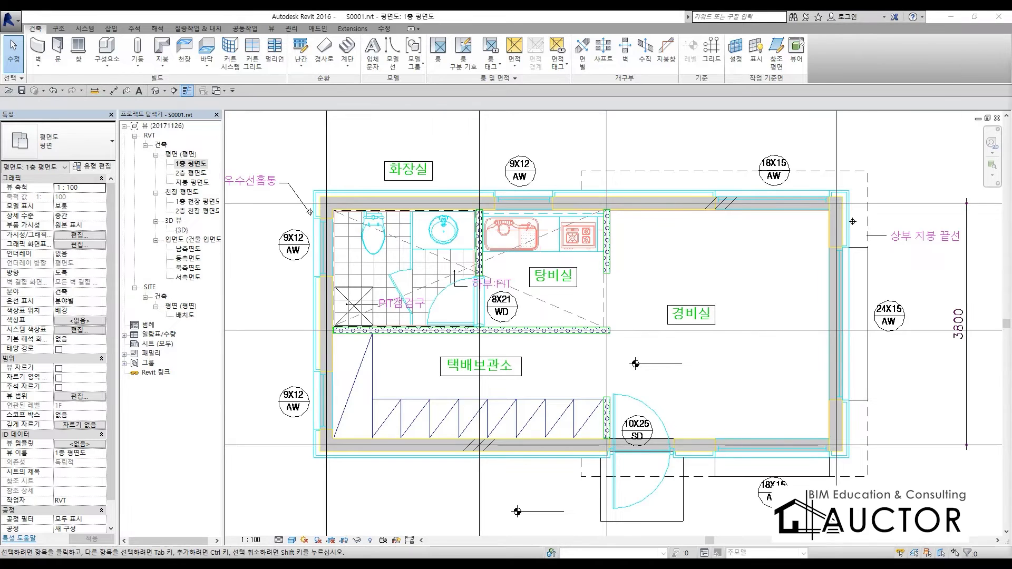
- Switch to the AutoCAD section drawing, measure the floor slab's thickness beside the PIT with DIST, and return to the Revit plan
{"action": "left_click_drag", "start_coordinate": [1011, 70], "coordinate": [500, 56]}
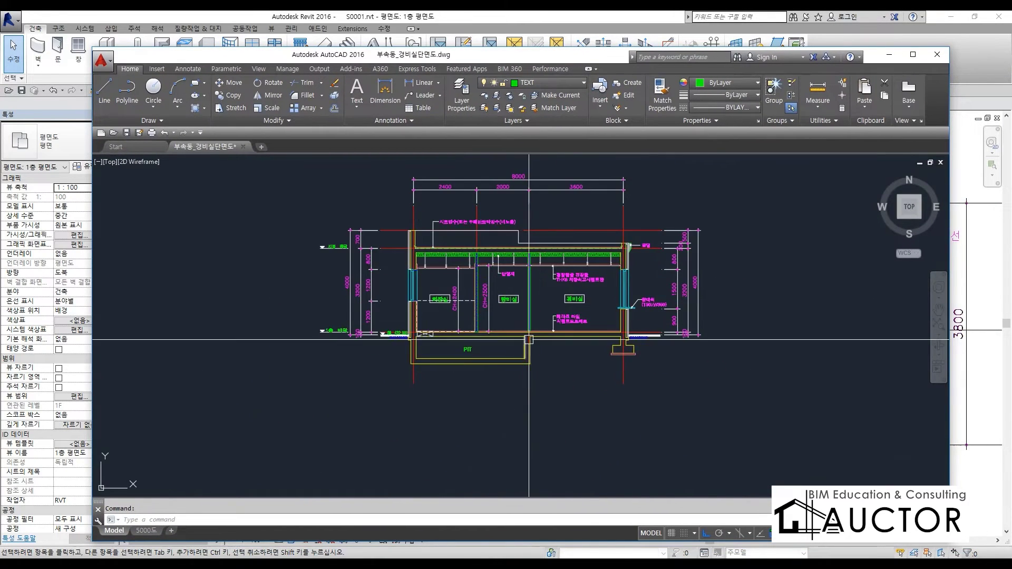
{"action": "scroll", "coordinate": [406, 469], "scroll_direction": "up", "scroll_amount": 5}
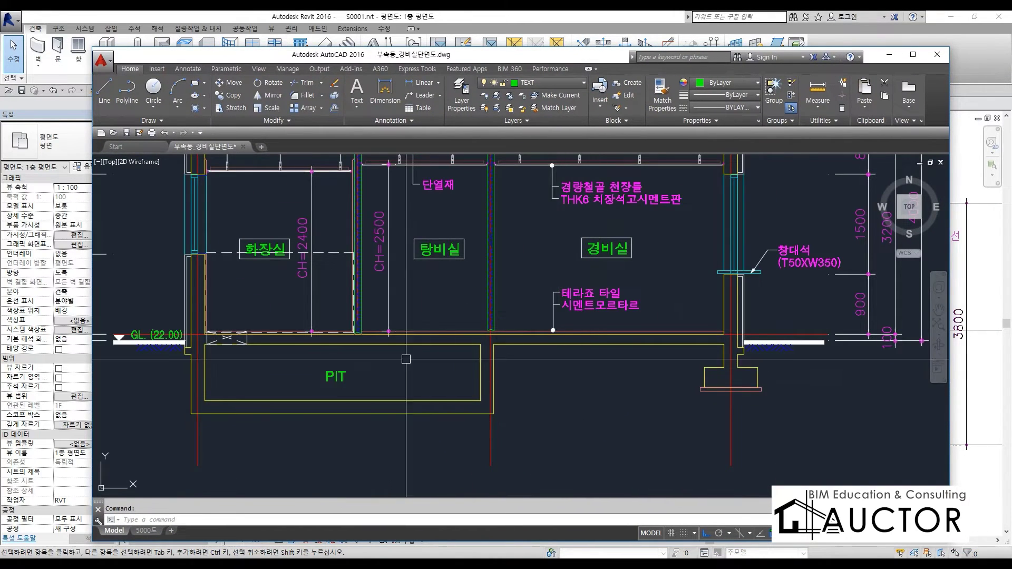
{"action": "scroll", "coordinate": [638, 359], "scroll_direction": "up", "scroll_amount": 4}
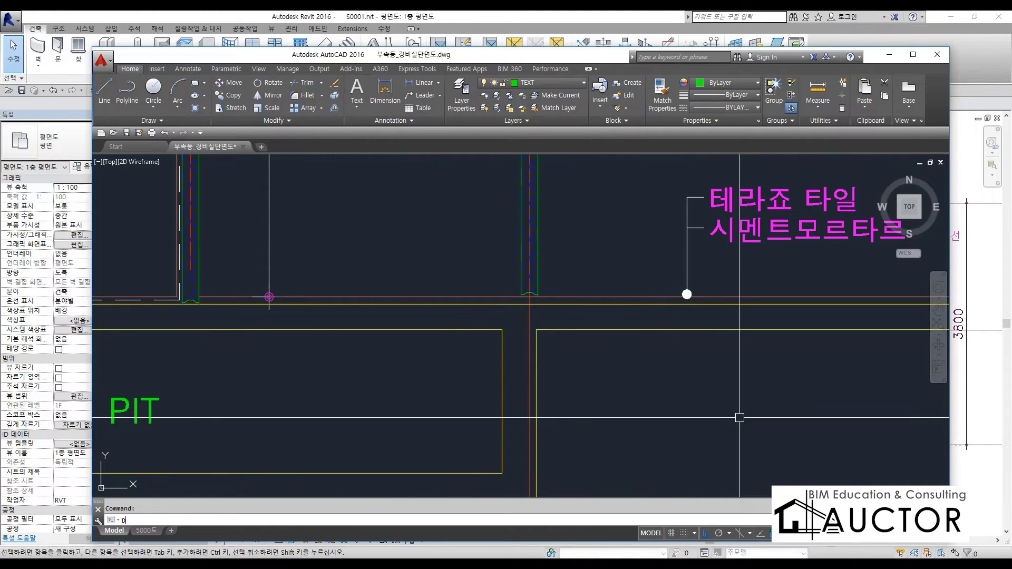
{"action": "type", "text": "I"}
{"action": "key", "text": "Return"}
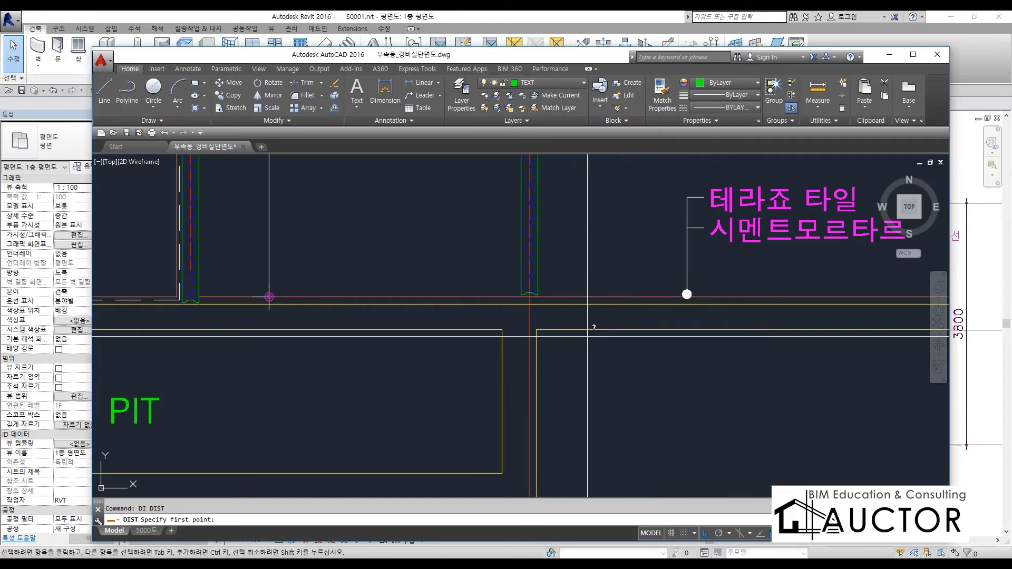
{"action": "left_click", "coordinate": [529, 330]}
{"action": "left_click", "coordinate": [529, 304]}
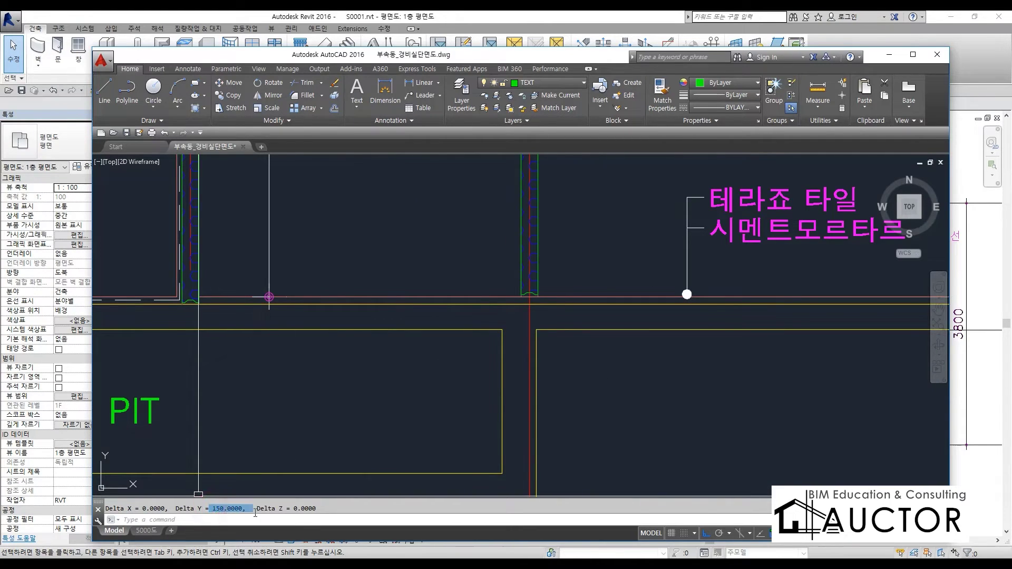
{"action": "left_click", "coordinate": [461, 57]}
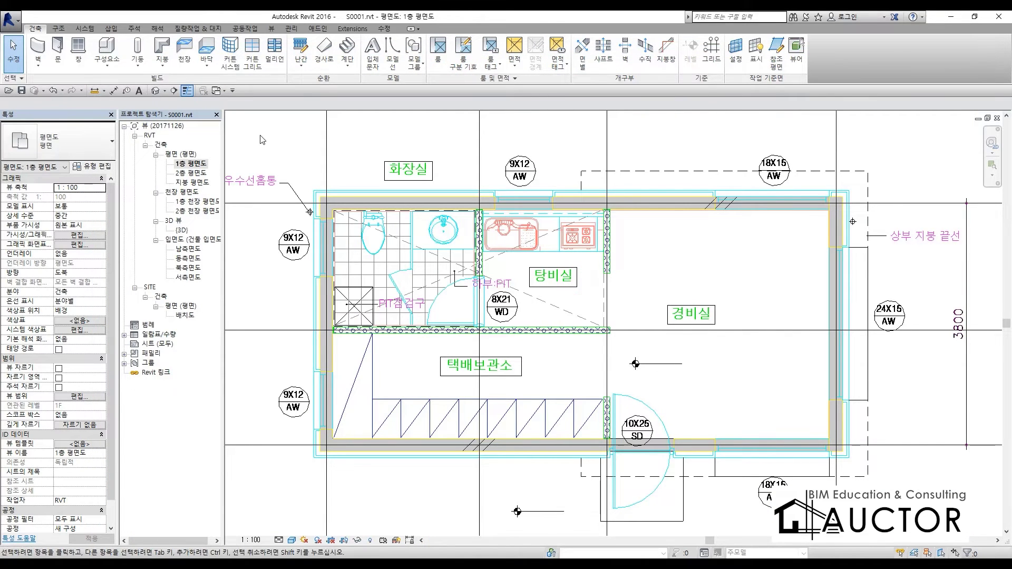
- Start a new floor and duplicate the 일반 150mm floor type under the name THK150_C
{"action": "left_click", "coordinate": [208, 50]}
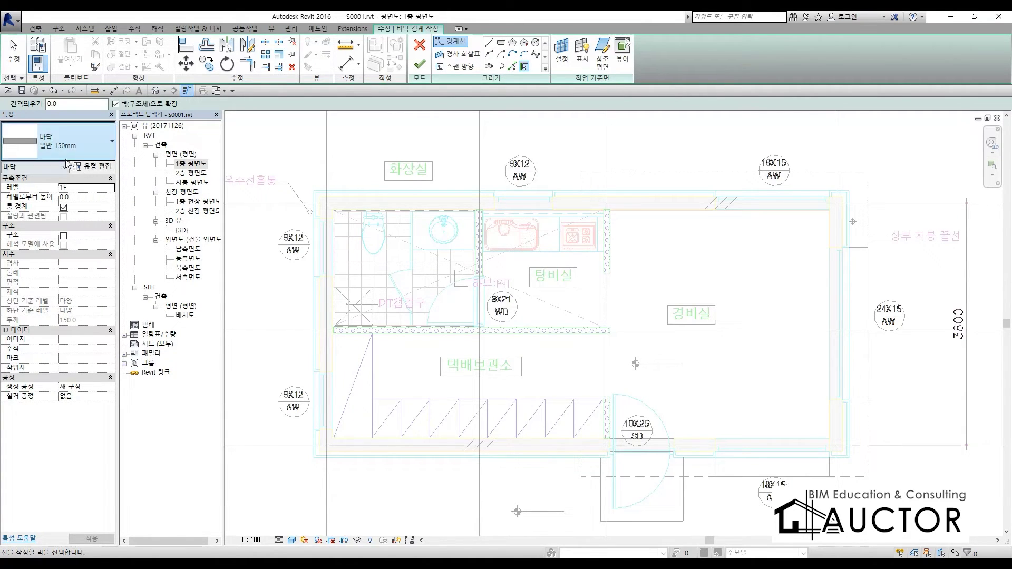
{"action": "left_click", "coordinate": [97, 168]}
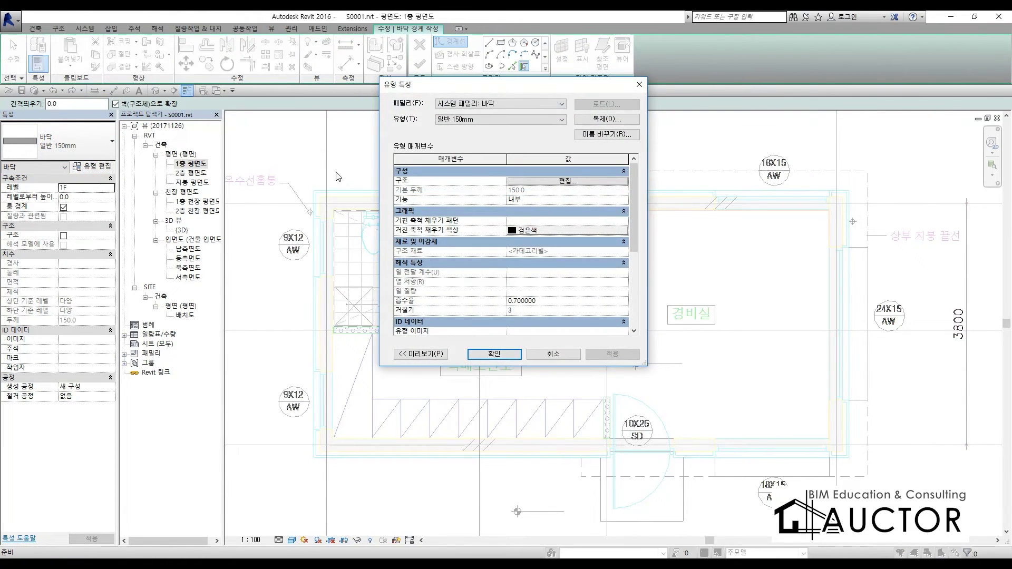
{"action": "left_click", "coordinate": [626, 122]}
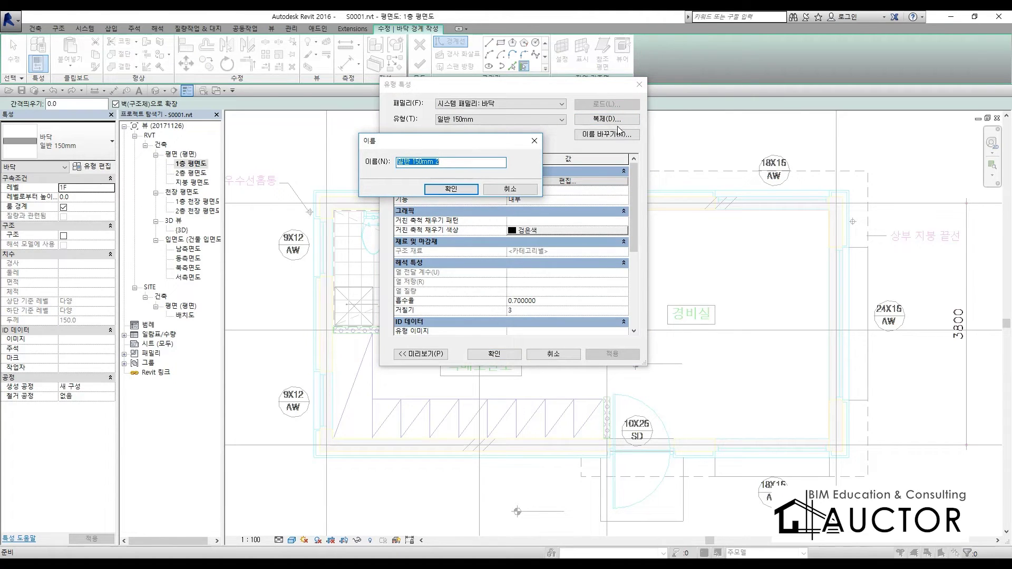
{"action": "type", "text": "THK150_C"}
{"action": "left_click", "coordinate": [449, 188]}
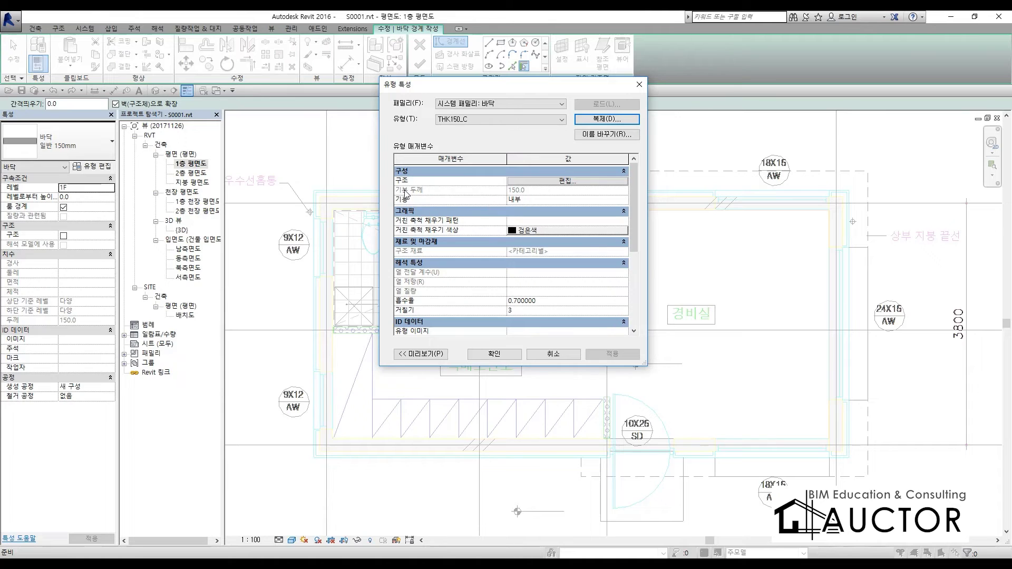
- Assign the material 00.콘크리트 to the structure layer of the THK150_C floor type and accept the type properties
{"action": "left_click", "coordinate": [546, 181]}
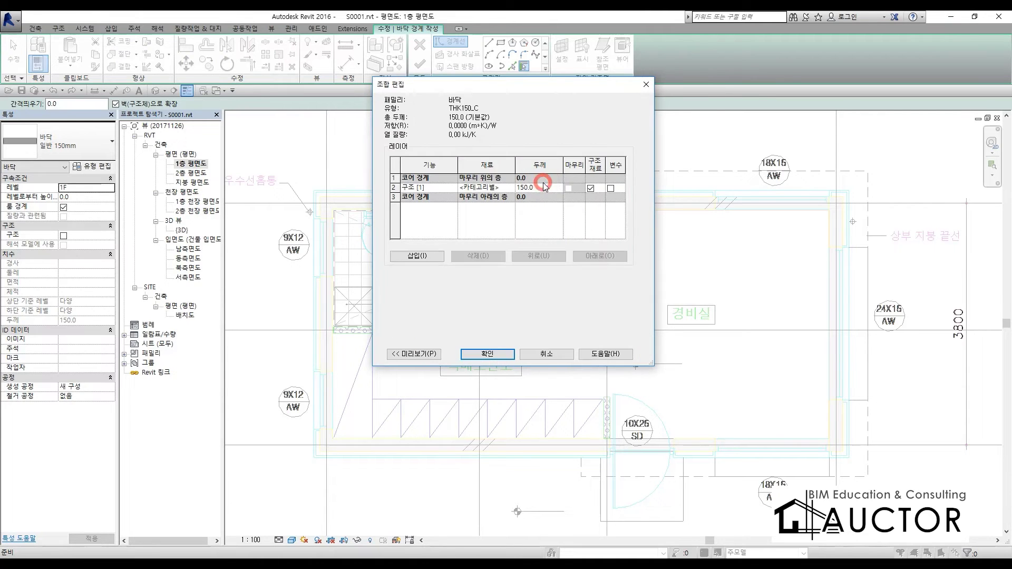
{"action": "left_click", "coordinate": [503, 187]}
{"action": "left_click", "coordinate": [509, 188]}
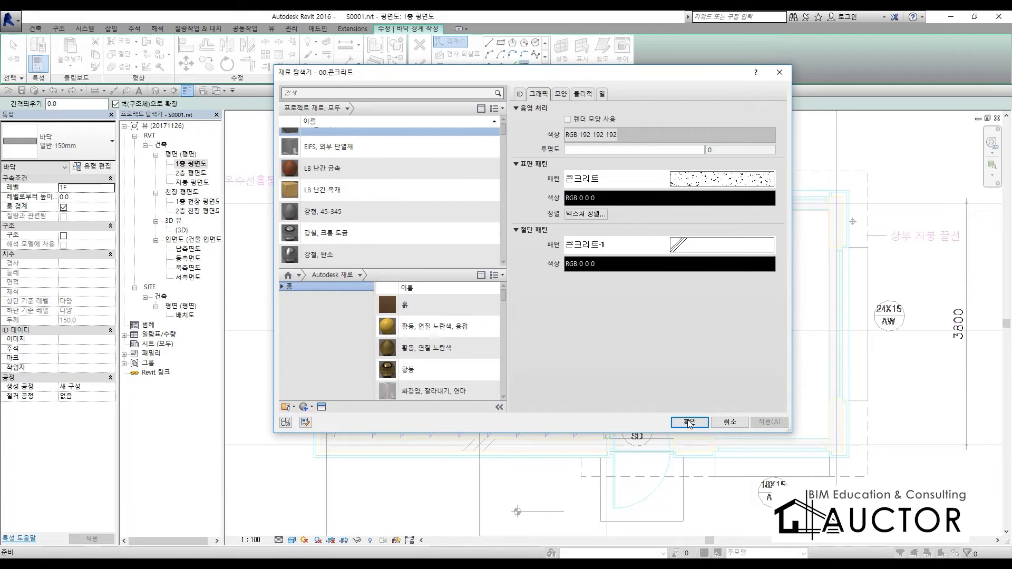
{"action": "left_click", "coordinate": [690, 421]}
{"action": "left_click", "coordinate": [487, 353]}
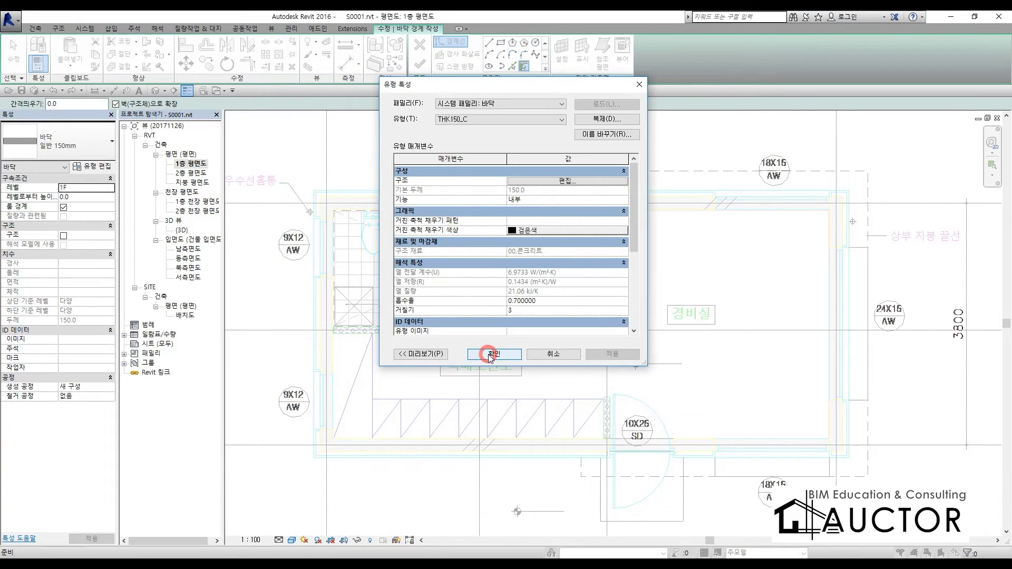
{"action": "left_click", "coordinate": [490, 354]}
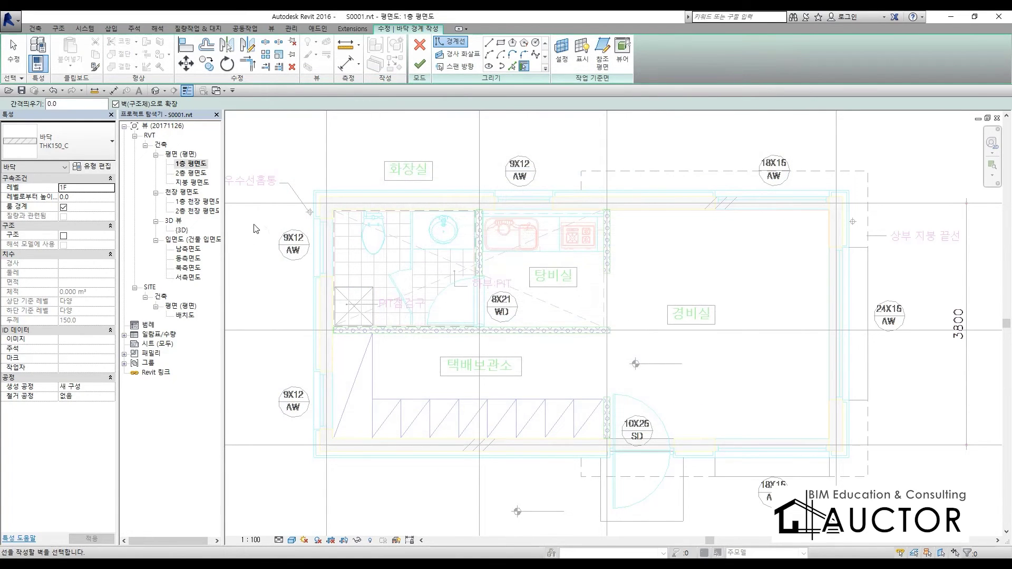
{"action": "middle_click_drag", "start_coordinate": [411, 304], "coordinate": [476, 310]}
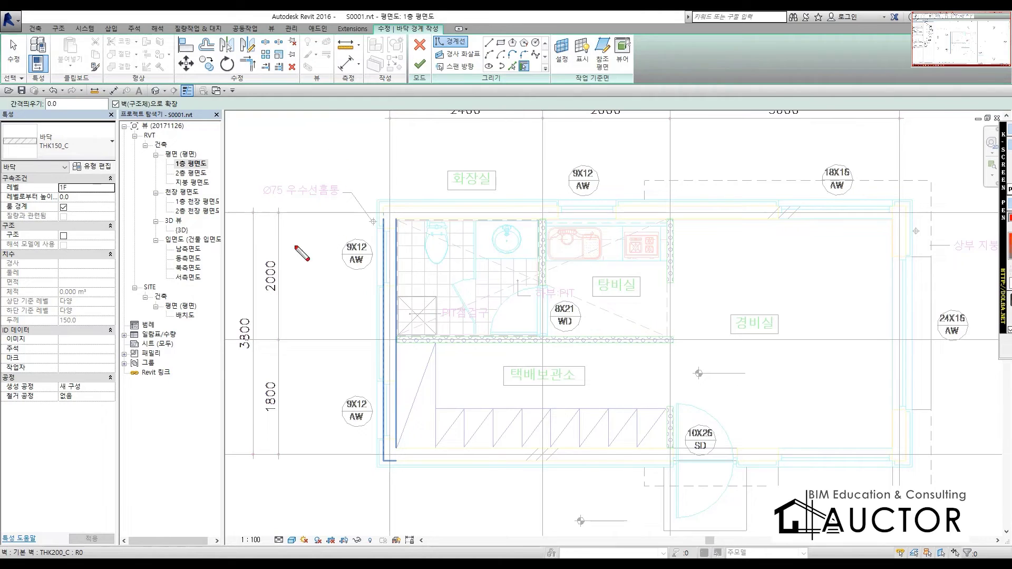
{"action": "left_click_drag", "start_coordinate": [202, 317], "coordinate": [601, 316]}
{"action": "mouse_move", "coordinate": [657, 296]}
{"action": "left_mouse_down"}
{"action": "mouse_move", "coordinate": [665, 342]}
{"action": "mouse_move", "coordinate": [685, 352]}
{"action": "left_mouse_up"}
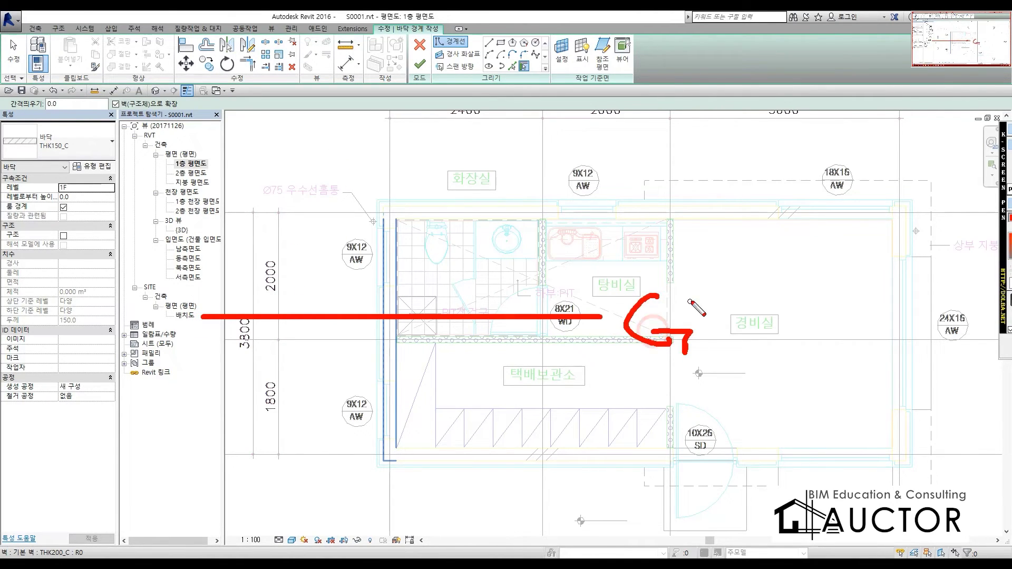
{"action": "mouse_move", "coordinate": [700, 296]}
{"action": "left_mouse_down"}
{"action": "mouse_move", "coordinate": [703, 337]}
{"action": "mouse_move", "coordinate": [768, 339]}
{"action": "left_mouse_up"}
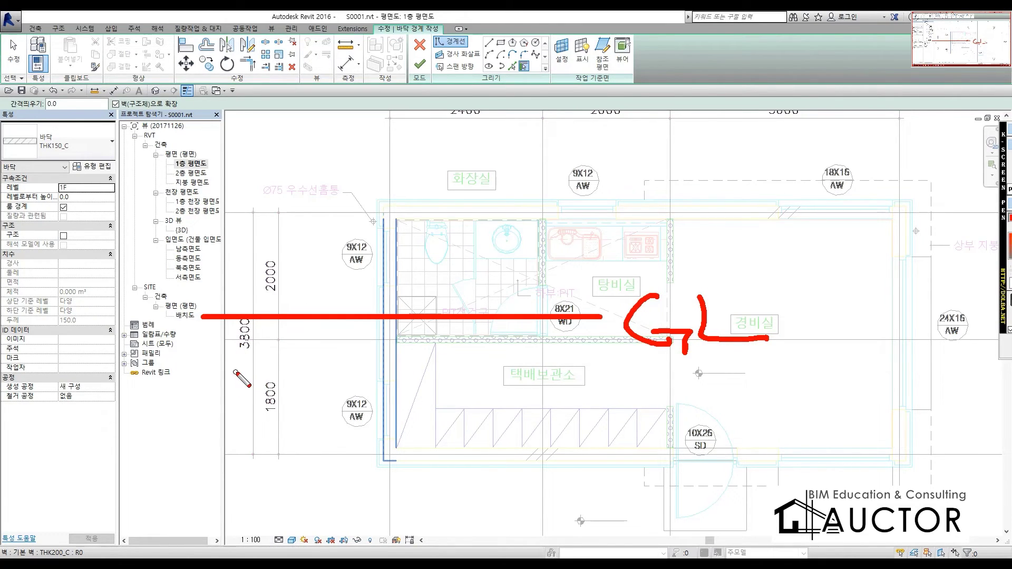
{"action": "mouse_move", "coordinate": [232, 377]}
{"action": "left_mouse_down"}
{"action": "mouse_move", "coordinate": [232, 296]}
{"action": "mouse_move", "coordinate": [552, 298]}
{"action": "mouse_move", "coordinate": [555, 372]}
{"action": "mouse_move", "coordinate": [236, 373]}
{"action": "left_mouse_up"}
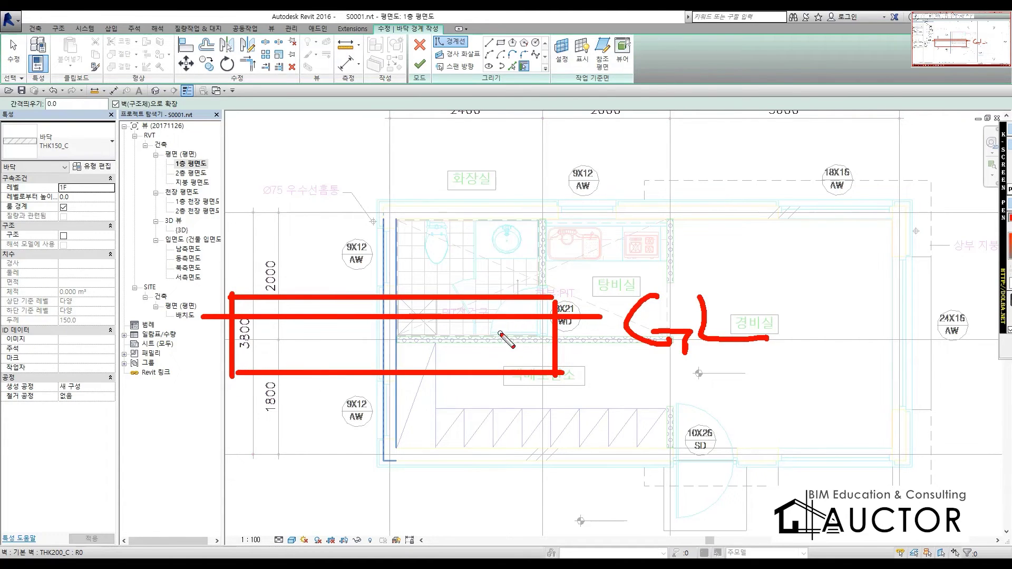
{"action": "left_click_drag", "start_coordinate": [557, 298], "coordinate": [560, 370]}
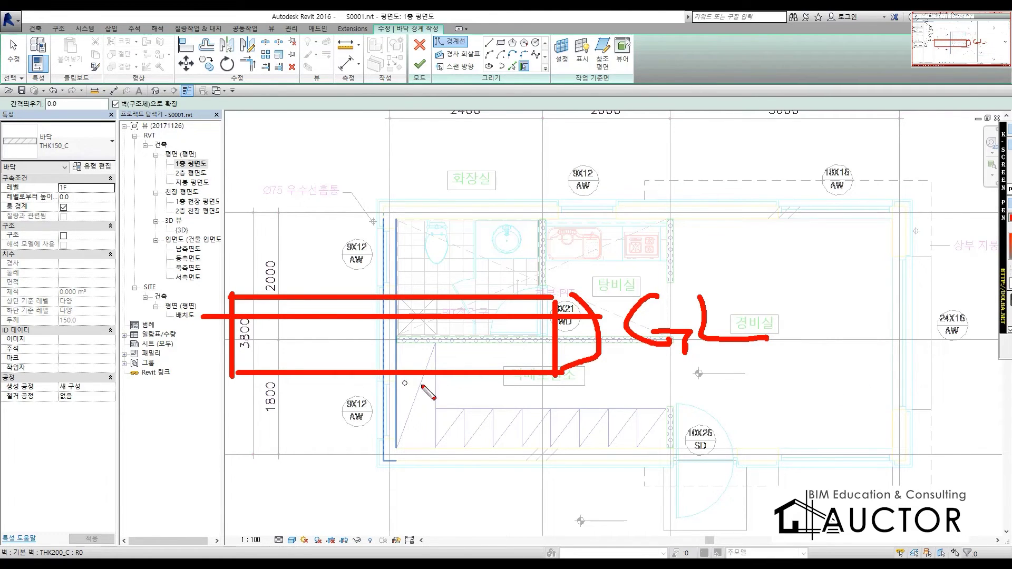
{"action": "left_click_drag", "start_coordinate": [232, 299], "coordinate": [232, 197]}
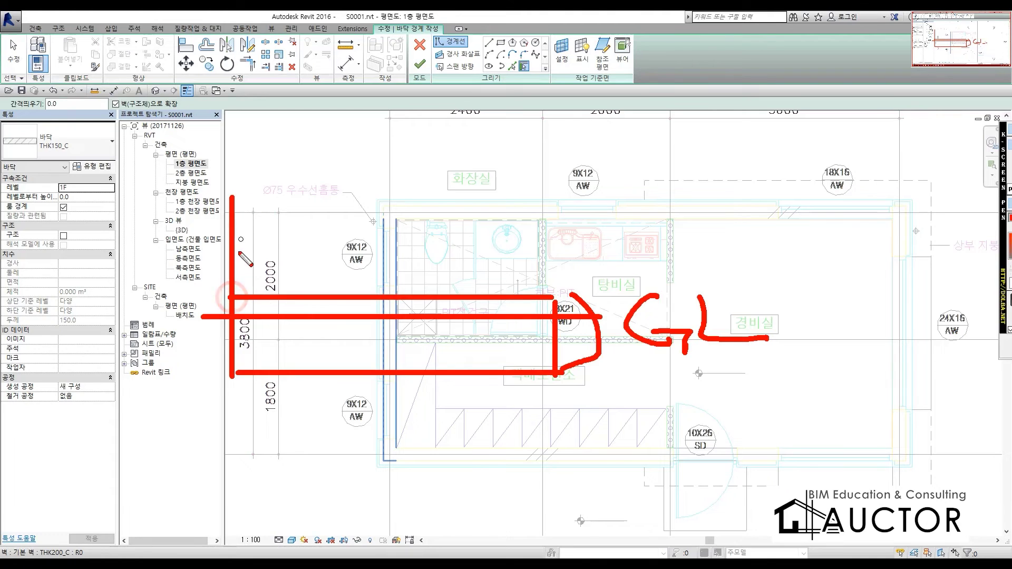
{"action": "left_click_drag", "start_coordinate": [258, 295], "coordinate": [257, 198]}
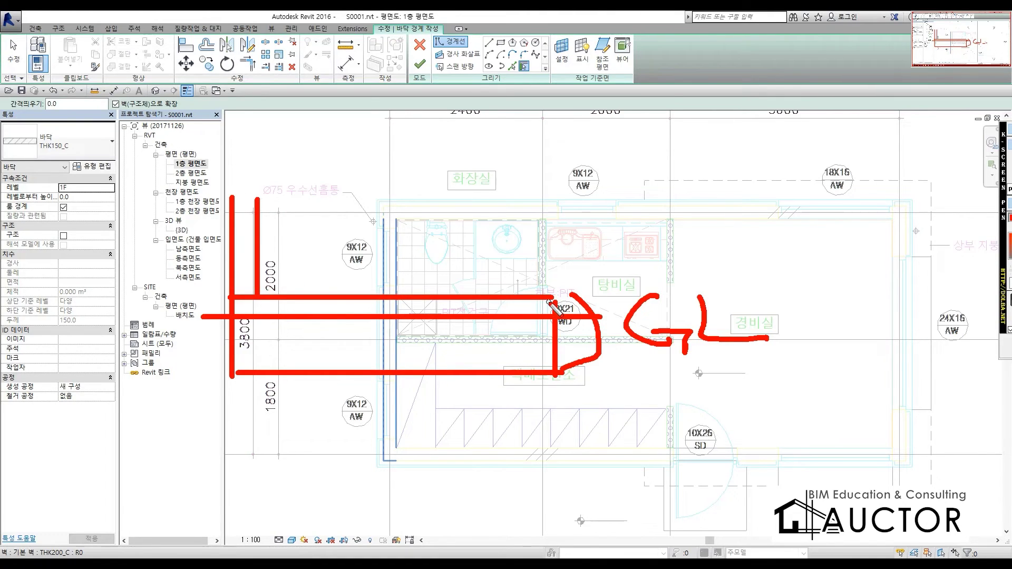
{"action": "left_click_drag", "start_coordinate": [555, 300], "coordinate": [553, 198]}
{"action": "left_click_drag", "start_coordinate": [536, 299], "coordinate": [537, 170]}
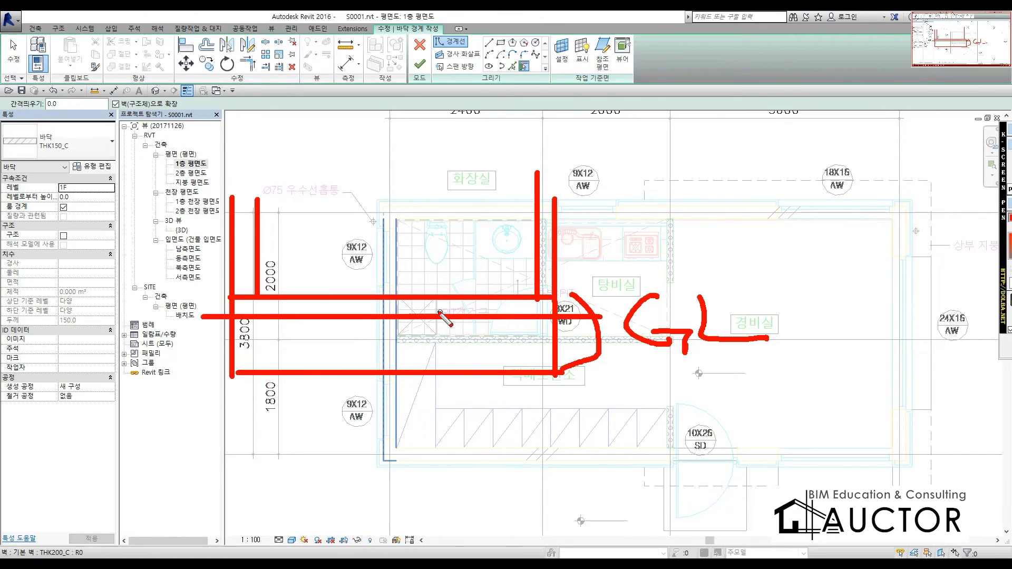
{"action": "key", "text": "Delete"}
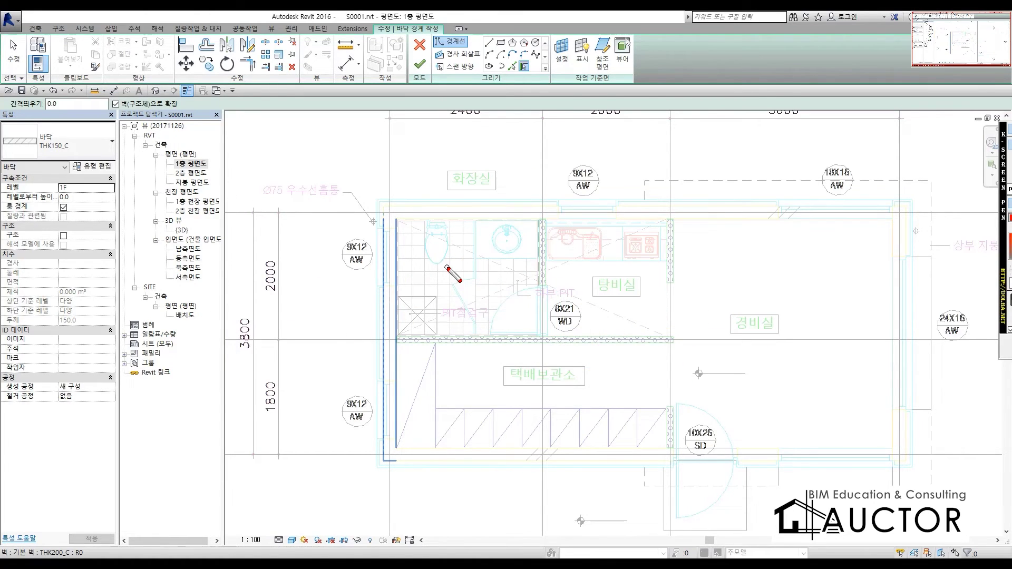
{"action": "left_click_drag", "start_coordinate": [225, 281], "coordinate": [760, 281]}
{"action": "mouse_move", "coordinate": [830, 258]}
{"action": "left_mouse_down"}
{"action": "mouse_move", "coordinate": [787, 305]}
{"action": "mouse_move", "coordinate": [812, 315]}
{"action": "mouse_move", "coordinate": [929, 299]}
{"action": "left_mouse_up"}
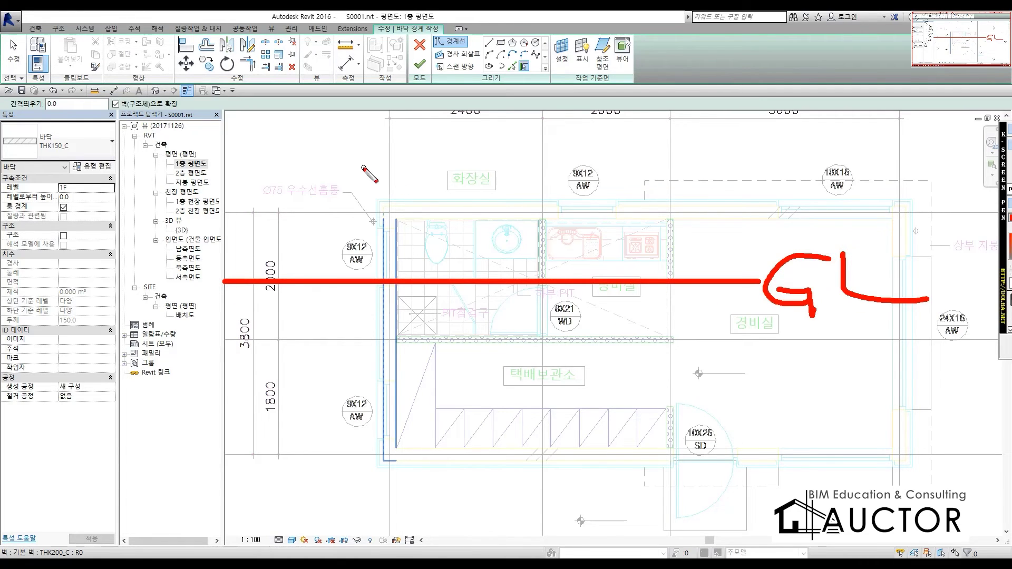
{"action": "mouse_move", "coordinate": [363, 165]}
{"action": "left_mouse_down"}
{"action": "mouse_move", "coordinate": [362, 370]}
{"action": "mouse_move", "coordinate": [388, 297]}
{"action": "mouse_move", "coordinate": [388, 363]}
{"action": "left_mouse_up"}
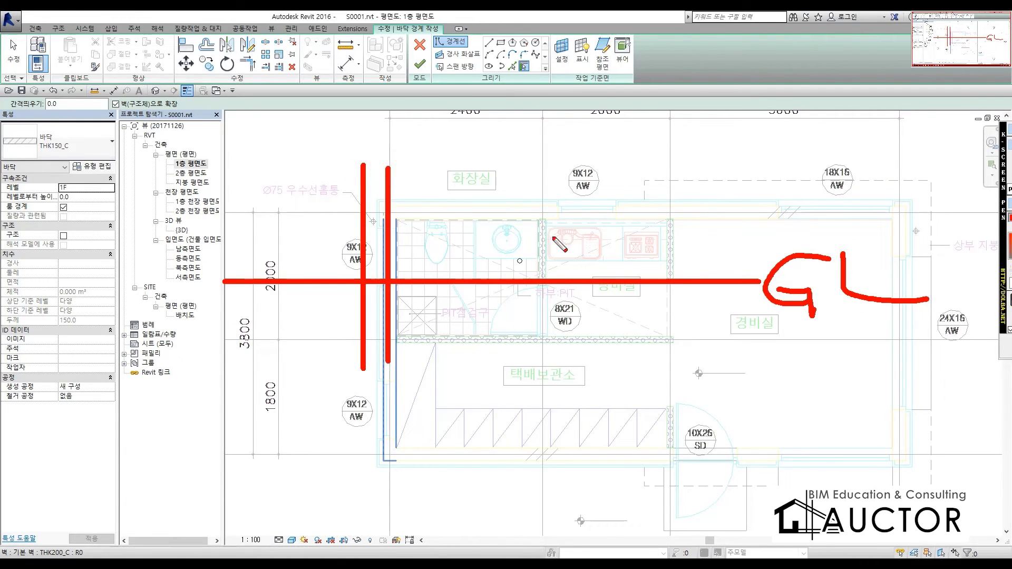
{"action": "left_click_drag", "start_coordinate": [681, 167], "coordinate": [681, 390]}
{"action": "left_click_drag", "start_coordinate": [703, 171], "coordinate": [703, 406]}
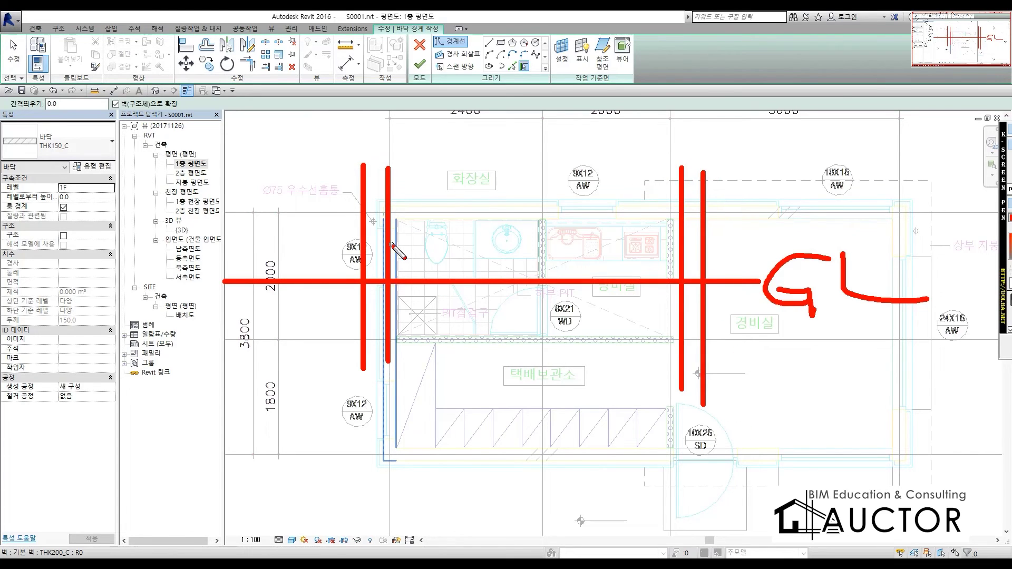
{"action": "mouse_move", "coordinate": [390, 243]}
{"action": "left_mouse_down"}
{"action": "mouse_move", "coordinate": [682, 244]}
{"action": "mouse_move", "coordinate": [392, 262]}
{"action": "left_mouse_up"}
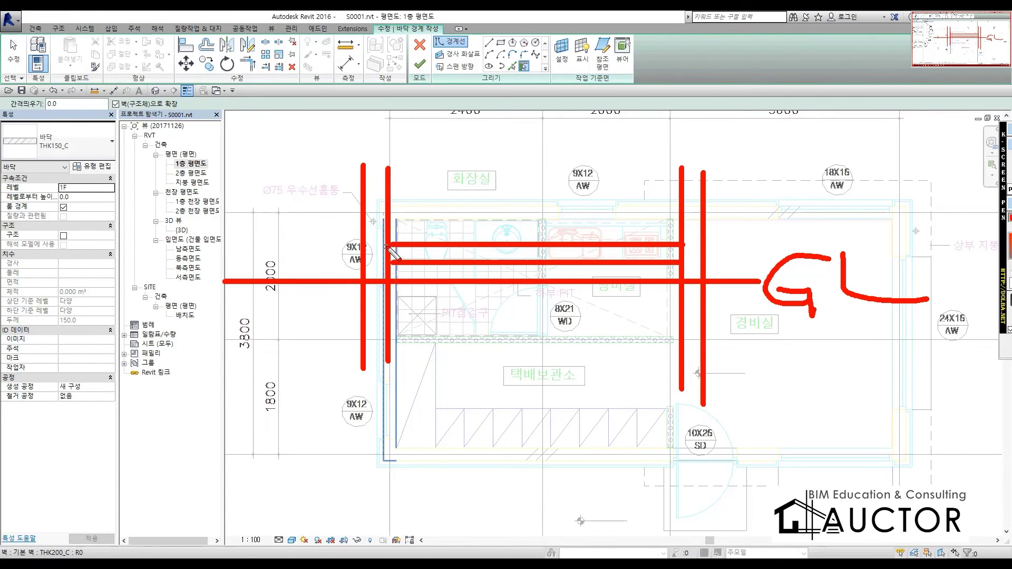
{"action": "key", "text": "Escape"}
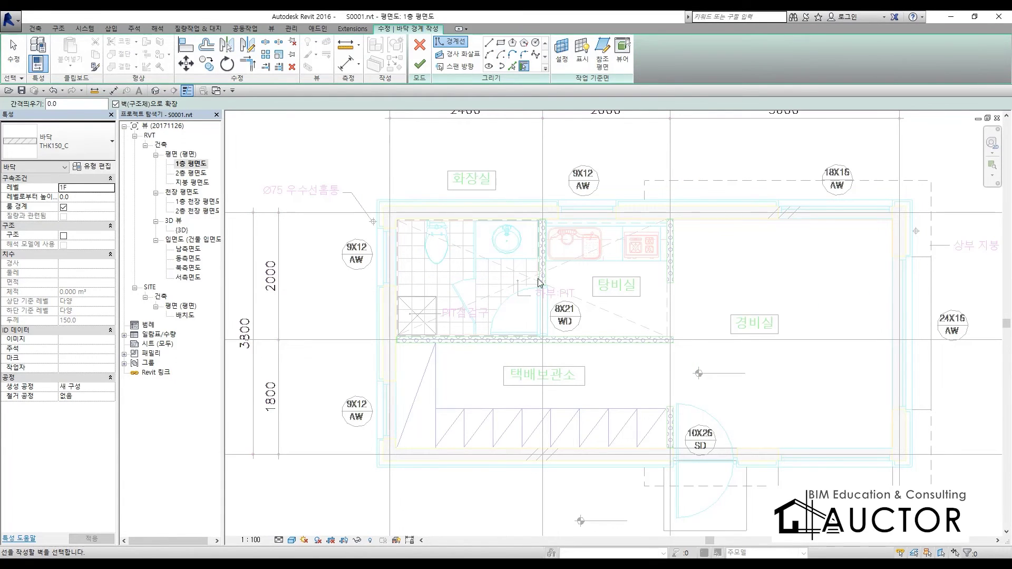
{"action": "key", "text": "ctrl+shift+F1"}
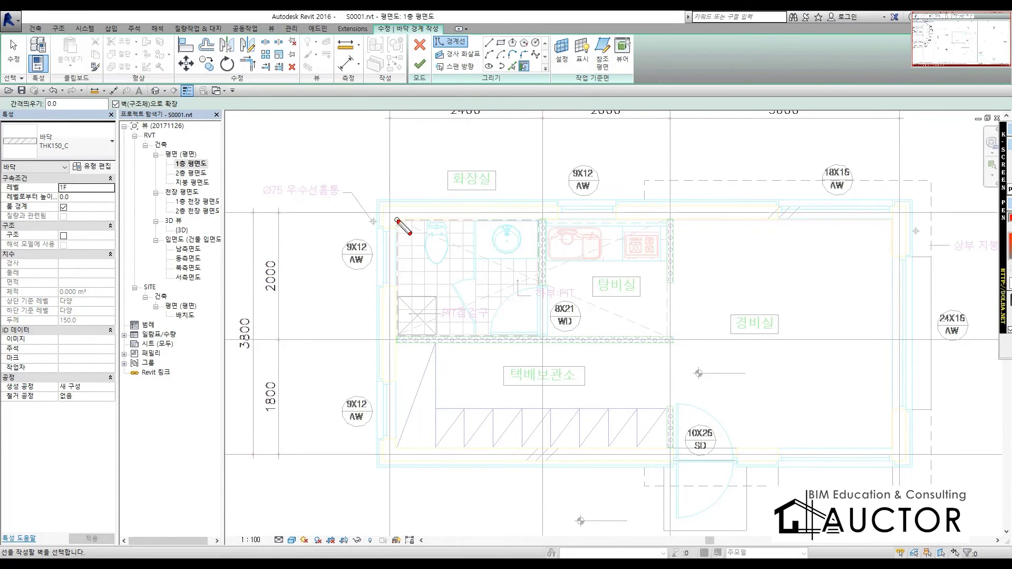
{"action": "mouse_move", "coordinate": [397, 220]}
{"action": "left_mouse_down"}
{"action": "mouse_move", "coordinate": [896, 225]}
{"action": "mouse_move", "coordinate": [898, 449]}
{"action": "mouse_move", "coordinate": [691, 434]}
{"action": "mouse_move", "coordinate": [396, 441]}
{"action": "mouse_move", "coordinate": [426, 311]}
{"action": "mouse_move", "coordinate": [400, 224]}
{"action": "mouse_move", "coordinate": [392, 419]}
{"action": "mouse_move", "coordinate": [405, 428]}
{"action": "left_mouse_up"}
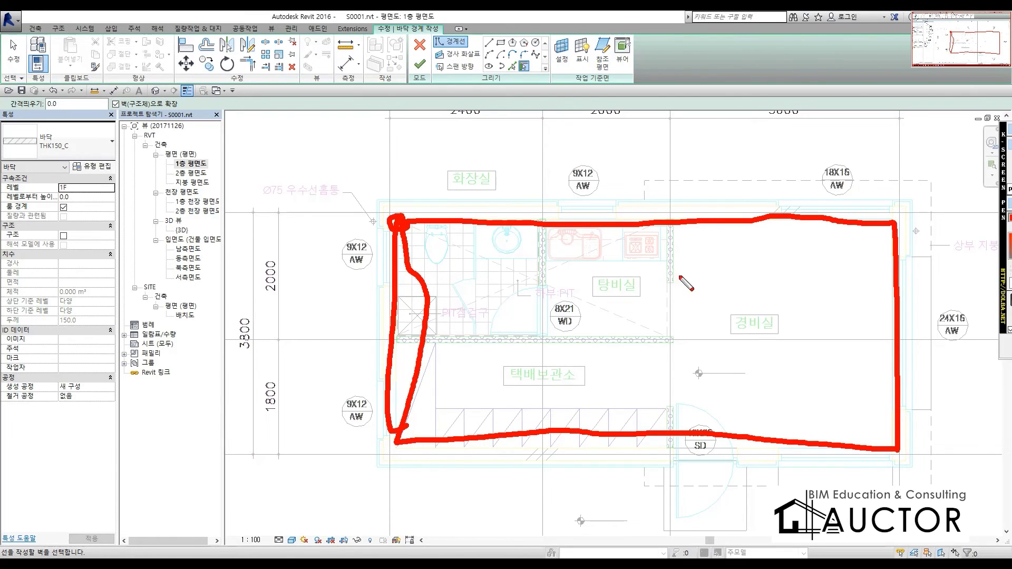
{"action": "key", "text": "Escape"}
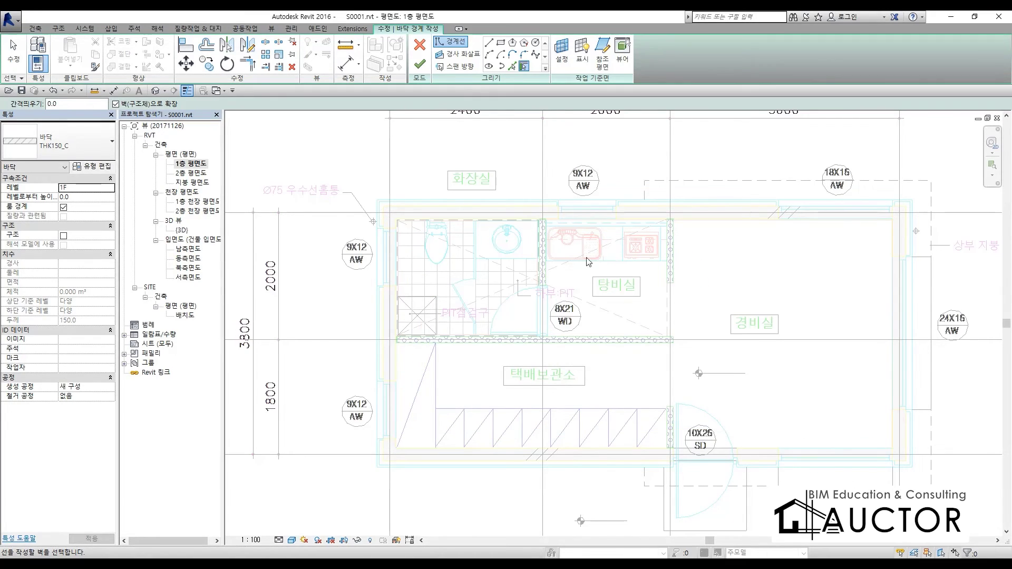
- Sketch a rectangular floor boundary between opposite inner wall corners of the building and finish the THK150_C floor
{"action": "left_click", "coordinate": [500, 43]}
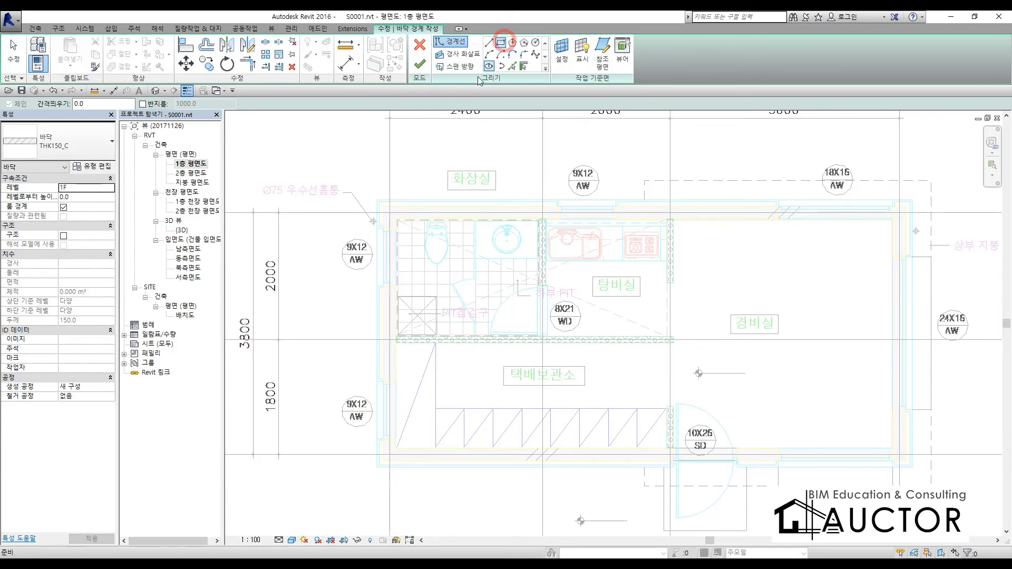
{"action": "scroll", "coordinate": [316, 184], "scroll_direction": "up", "scroll_amount": 3}
{"action": "scroll", "coordinate": [483, 258], "scroll_direction": "up", "scroll_amount": 3}
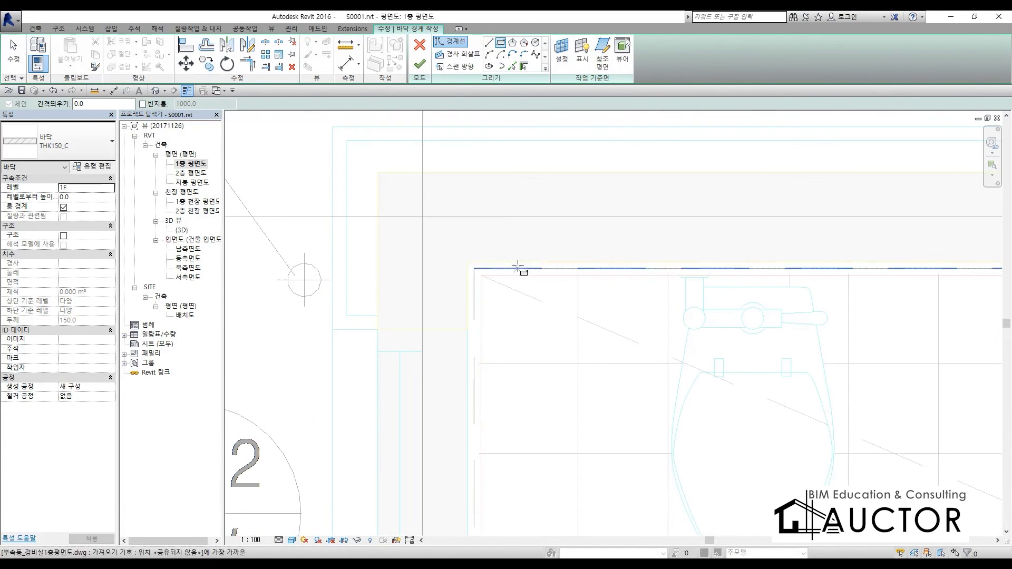
{"action": "left_click", "coordinate": [465, 263]}
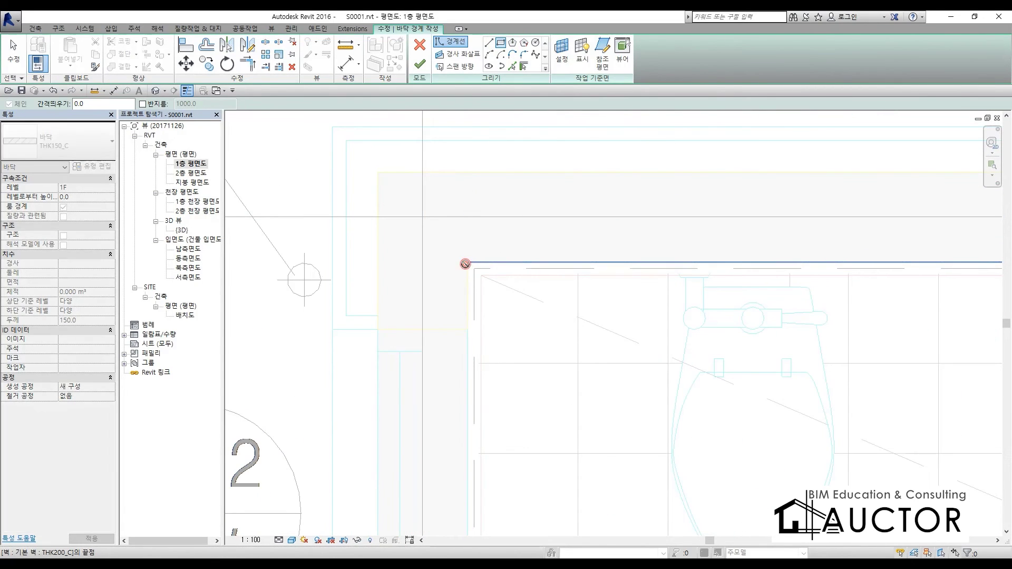
{"action": "scroll", "coordinate": [466, 262], "scroll_direction": "down", "scroll_amount": 5}
{"action": "middle_click_drag", "start_coordinate": [506, 253], "coordinate": [556, 278]}
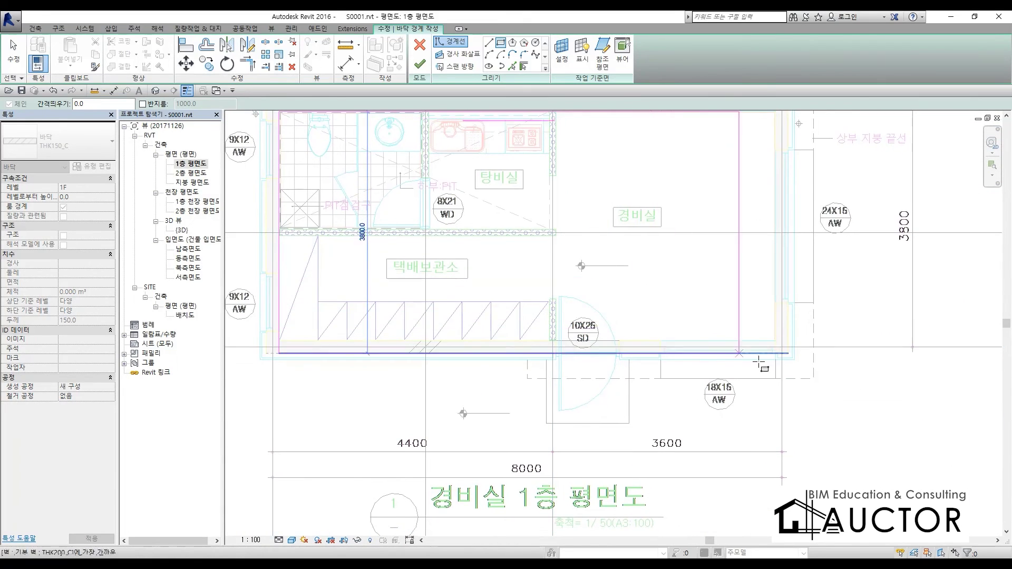
{"action": "scroll", "coordinate": [563, 282], "scroll_direction": "up", "scroll_amount": 6}
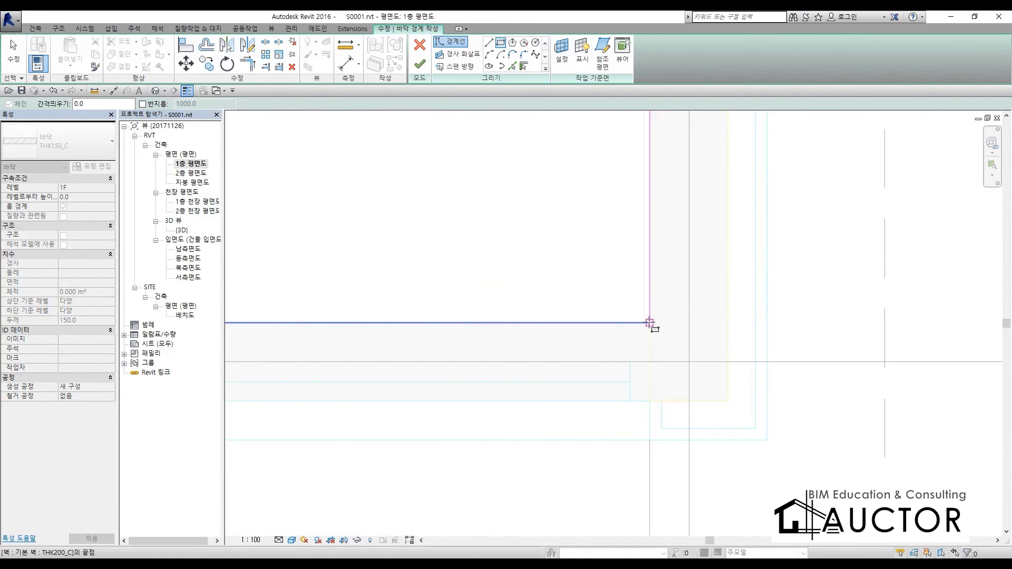
{"action": "left_click", "coordinate": [650, 322]}
{"action": "scroll", "coordinate": [644, 320], "scroll_direction": "down", "scroll_amount": 5}
{"action": "middle_click_drag", "start_coordinate": [606, 316], "coordinate": [706, 369]}
{"action": "left_click", "coordinate": [419, 63]}
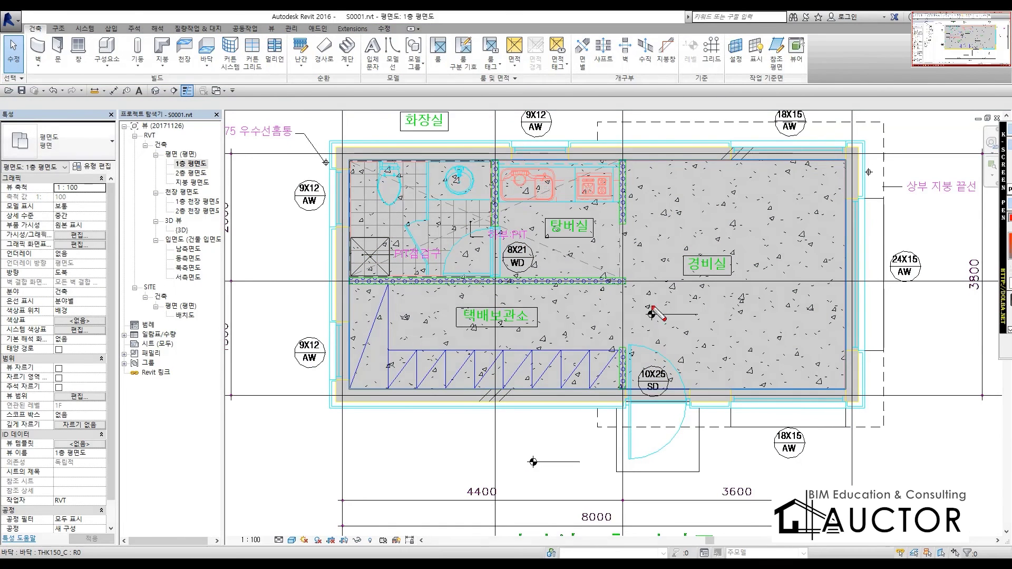
{"action": "left_click_drag", "start_coordinate": [208, 258], "coordinate": [611, 258]}
{"action": "mouse_move", "coordinate": [663, 231]}
{"action": "left_mouse_down"}
{"action": "mouse_move", "coordinate": [655, 273]}
{"action": "mouse_move", "coordinate": [664, 257]}
{"action": "mouse_move", "coordinate": [666, 284]}
{"action": "left_mouse_up"}
{"action": "key", "text": "Escape"}
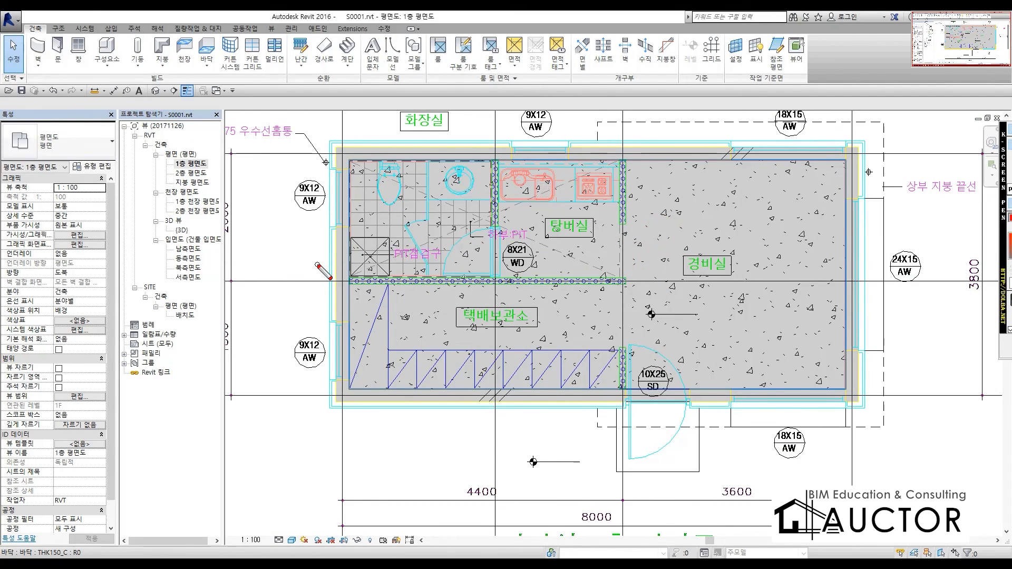
{"action": "mouse_move", "coordinate": [251, 243]}
{"action": "left_mouse_down"}
{"action": "mouse_move", "coordinate": [250, 255]}
{"action": "mouse_move", "coordinate": [716, 260]}
{"action": "left_mouse_up"}
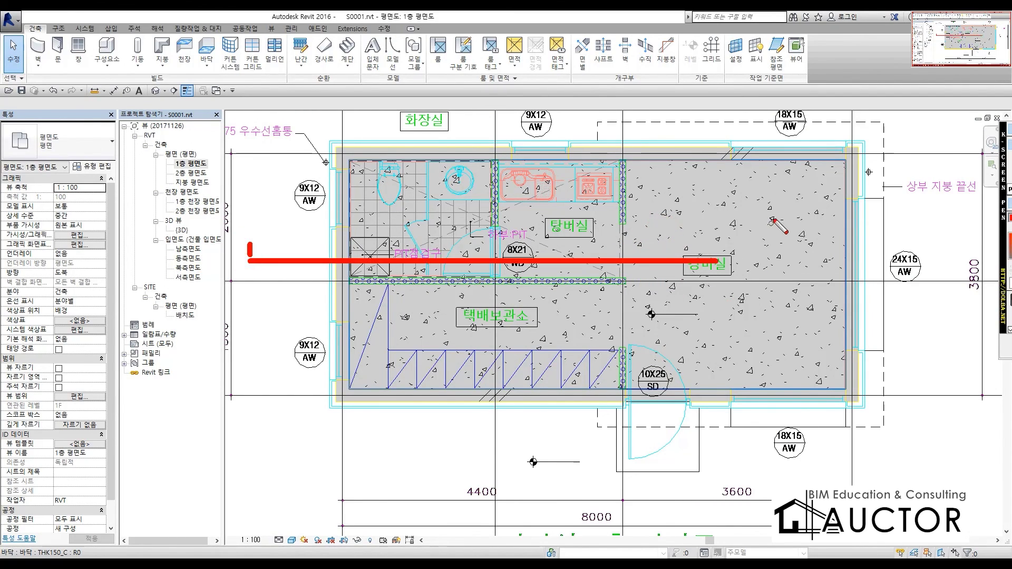
{"action": "left_click_drag", "start_coordinate": [773, 217], "coordinate": [818, 267]}
{"action": "left_click_drag", "start_coordinate": [823, 215], "coordinate": [872, 213]}
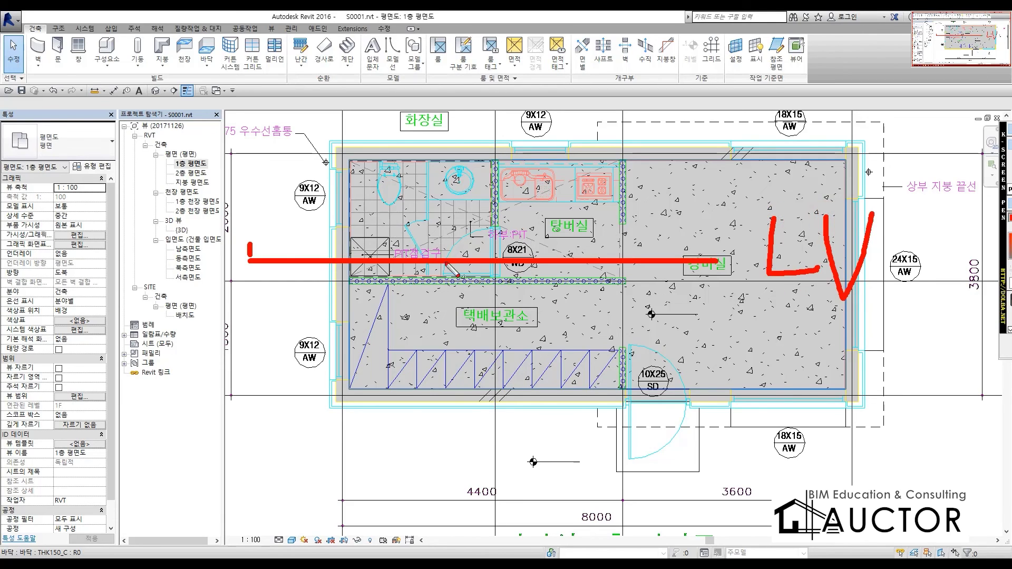
{"action": "mouse_move", "coordinate": [357, 261]}
{"action": "left_mouse_down"}
{"action": "mouse_move", "coordinate": [362, 318]}
{"action": "mouse_move", "coordinate": [656, 318]}
{"action": "left_mouse_up"}
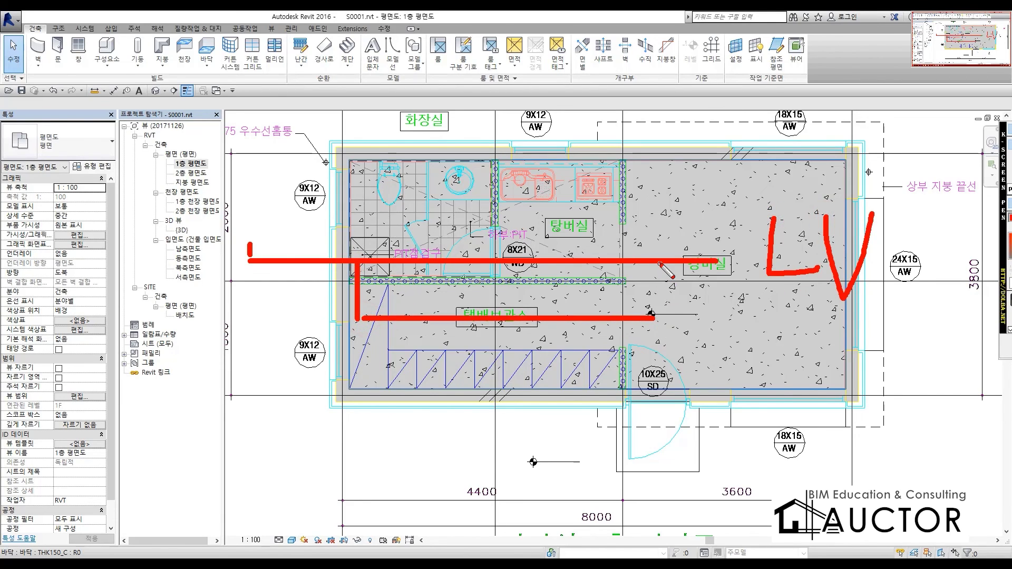
{"action": "left_click_drag", "start_coordinate": [660, 262], "coordinate": [660, 319]}
{"action": "mouse_move", "coordinate": [310, 266]}
{"action": "left_mouse_down"}
{"action": "mouse_move", "coordinate": [310, 322]}
{"action": "mouse_move", "coordinate": [325, 303]}
{"action": "left_mouse_up"}
{"action": "mouse_move", "coordinate": [330, 257]}
{"action": "left_mouse_down"}
{"action": "mouse_move", "coordinate": [330, 217]}
{"action": "mouse_move", "coordinate": [673, 216]}
{"action": "mouse_move", "coordinate": [687, 258]}
{"action": "left_mouse_up"}
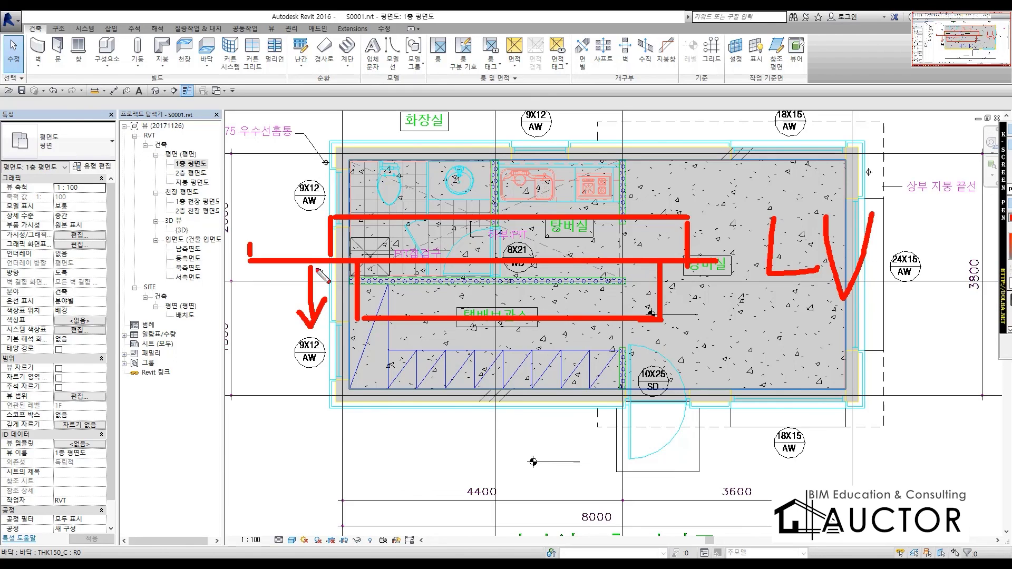
{"action": "mouse_move", "coordinate": [308, 252]}
{"action": "left_mouse_down"}
{"action": "mouse_move", "coordinate": [265, 224]}
{"action": "mouse_move", "coordinate": [332, 216]}
{"action": "left_mouse_up"}
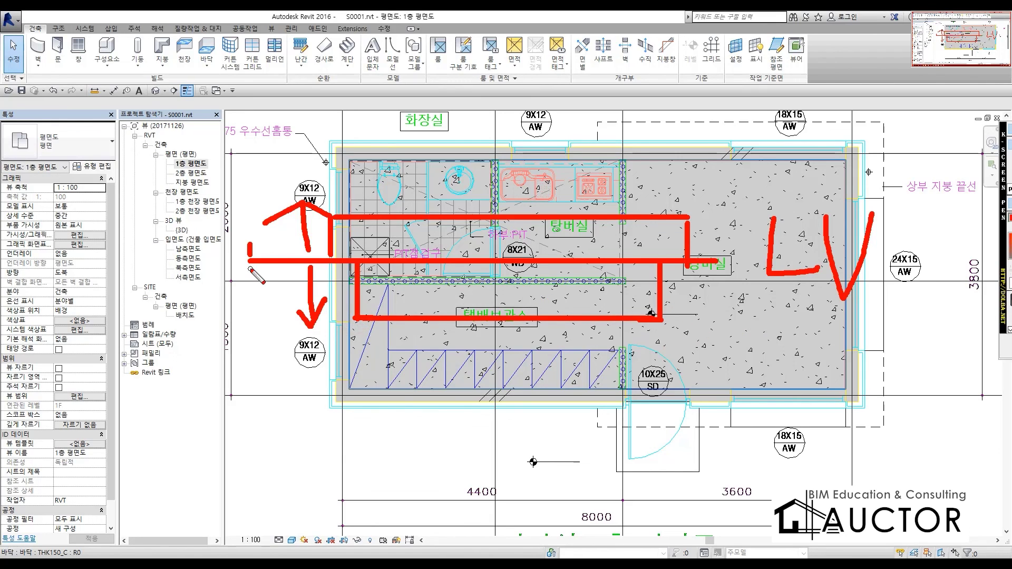
{"action": "left_click_drag", "start_coordinate": [249, 259], "coordinate": [808, 259]}
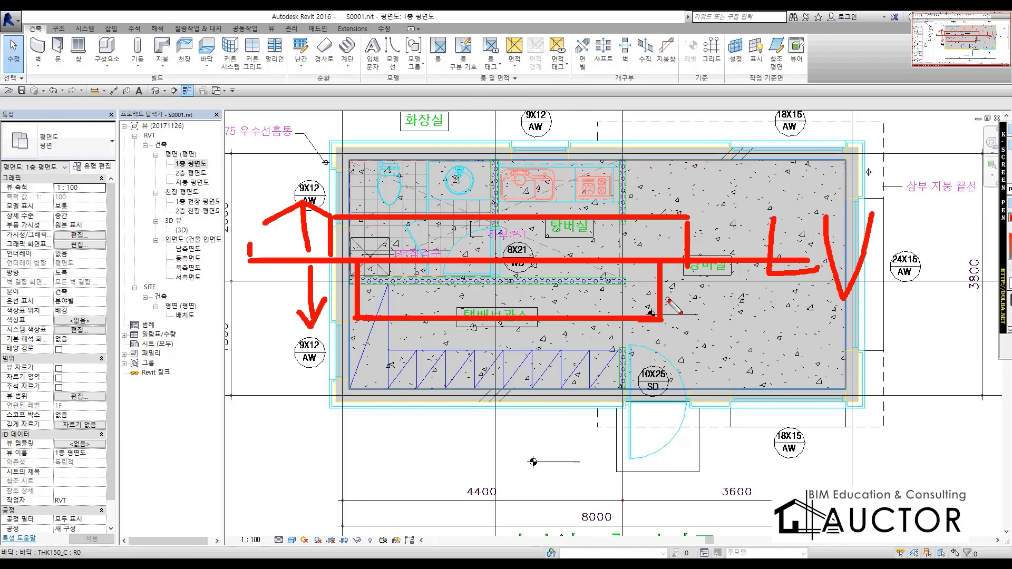
{"action": "key", "text": "Escape"}
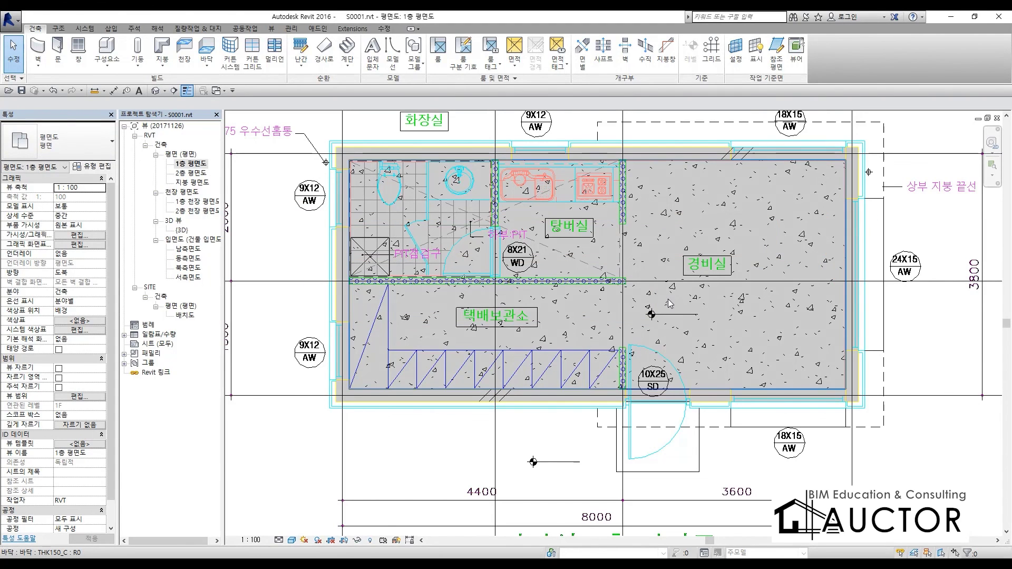
- Select the finished floor slab to review its extent and properties, and clear the selection
{"action": "left_click", "coordinate": [706, 304]}
{"action": "scroll", "coordinate": [706, 304], "scroll_direction": "down", "scroll_amount": 3}
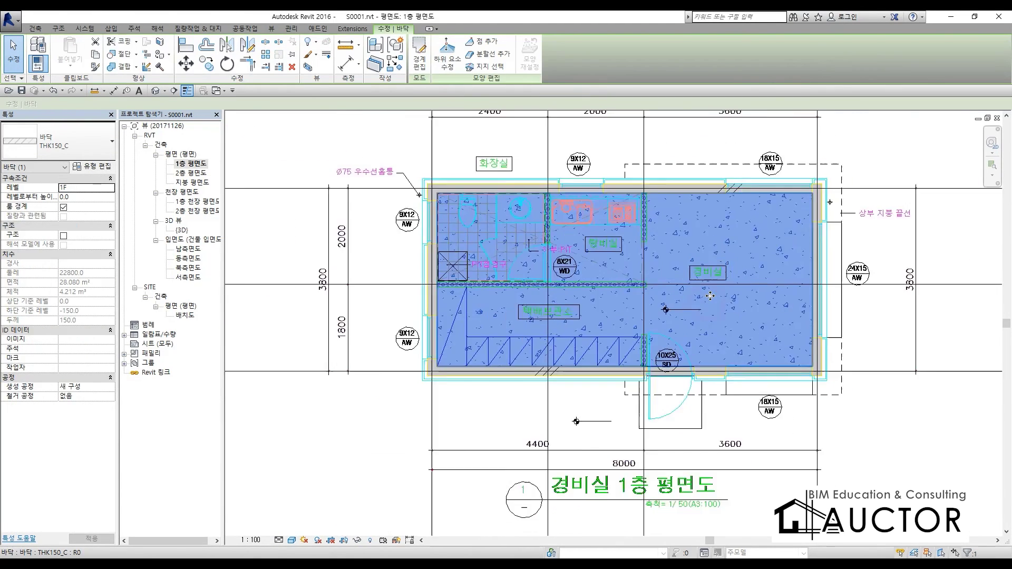
{"action": "left_click", "coordinate": [854, 394]}
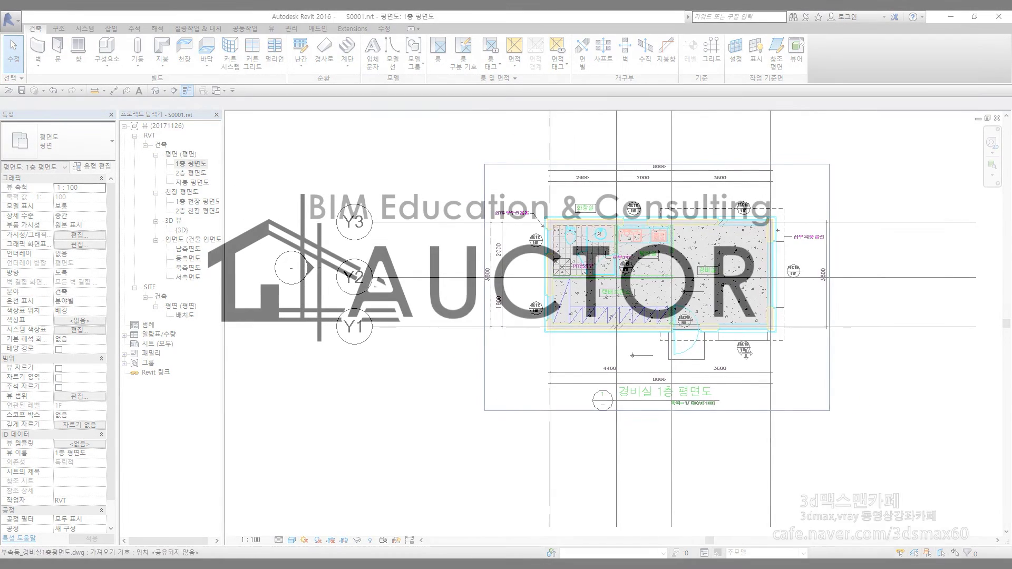